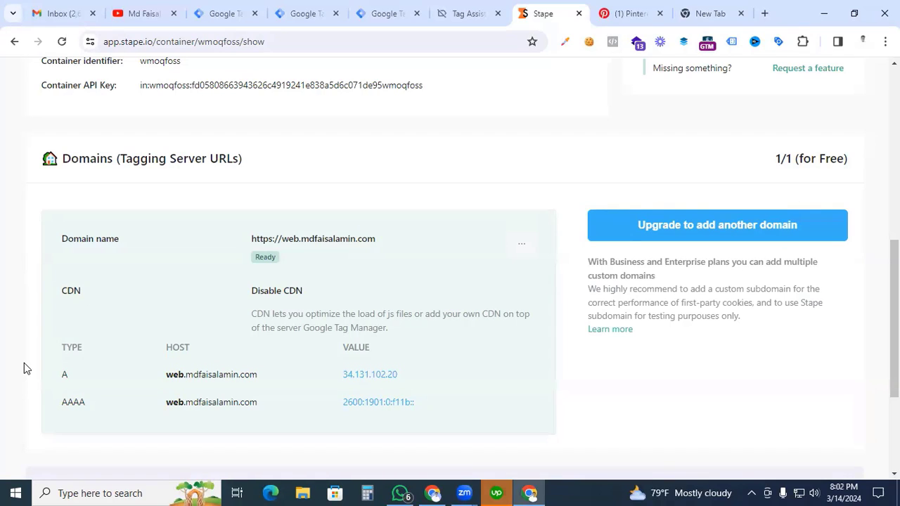
left_click(383, 13)
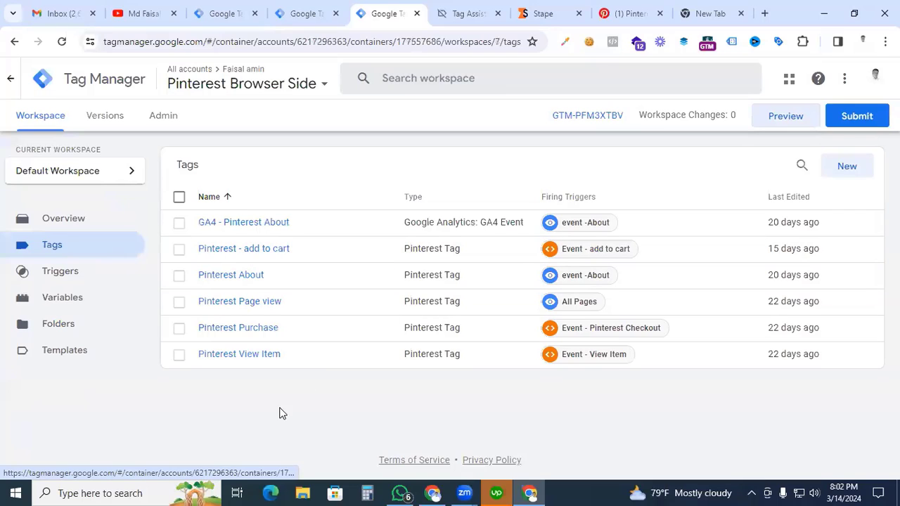
left_click(772, 121)
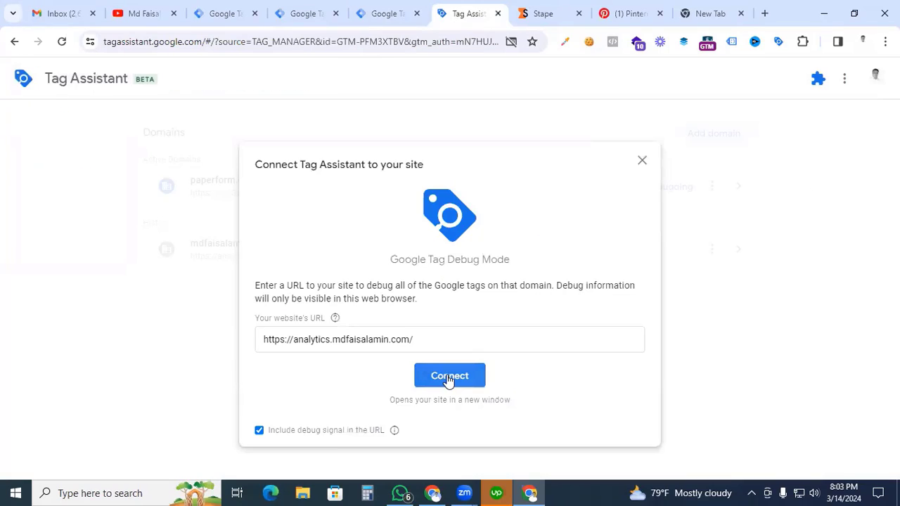
left_click(447, 377)
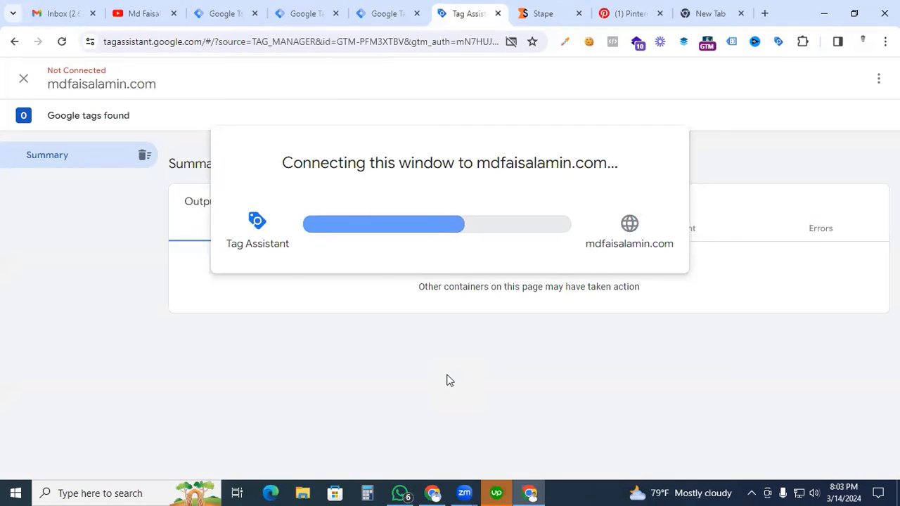
Step: Open the Hoya Obovatum product in the connected store and add it to the cart
scroll(325, 290, "down", 10)
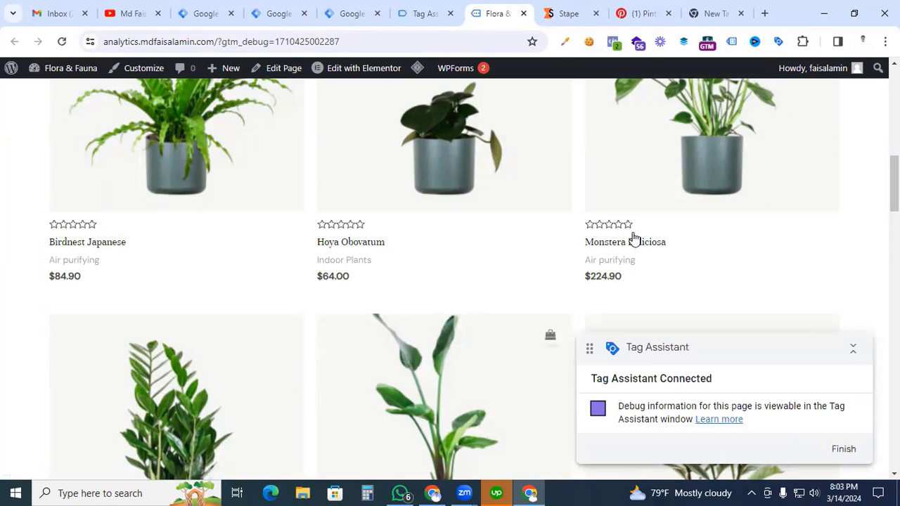
left_click(350, 250, "ctrl")
left_click(510, 14)
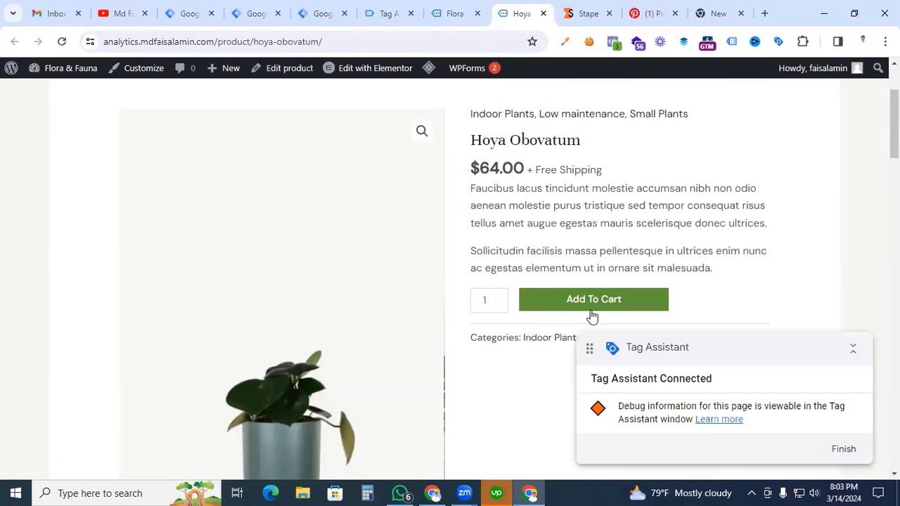
left_click(583, 307)
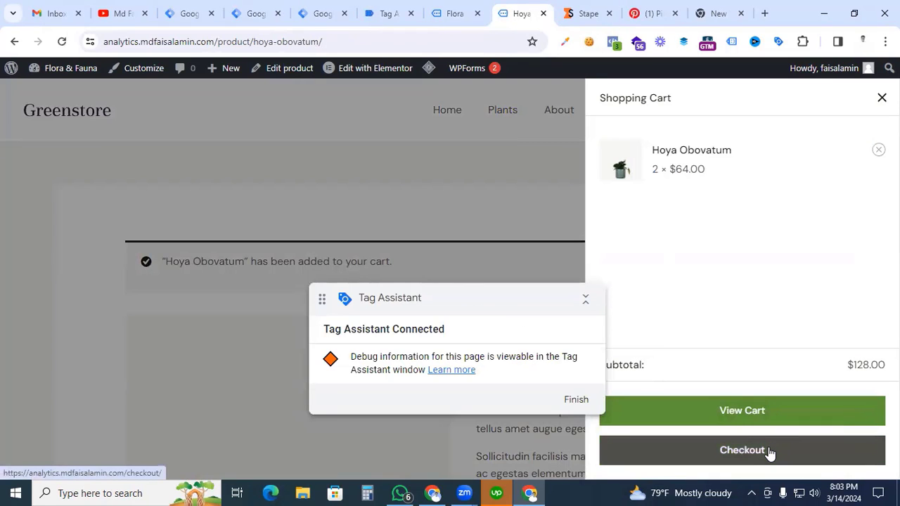
Step: Check out the cart and place the test order with the prefilled billing details and cash on delivery
left_click(769, 452)
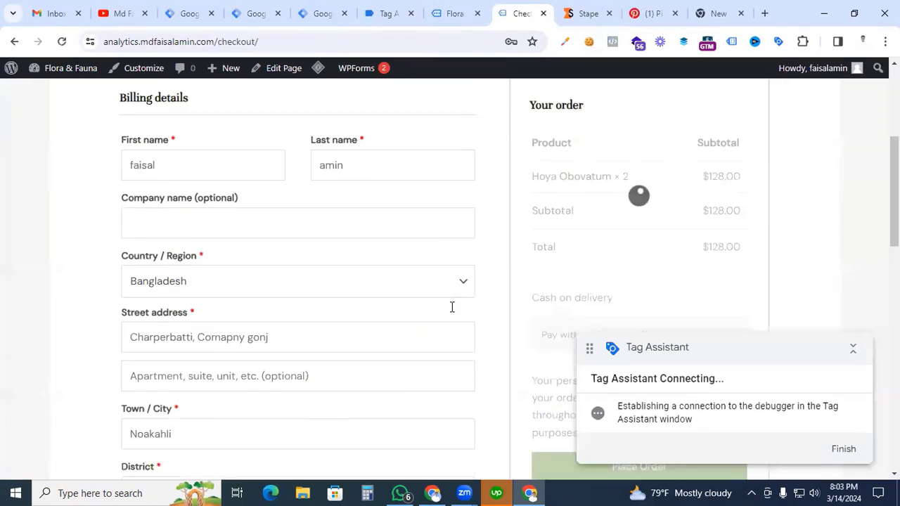
scroll(452, 307, "down", 1)
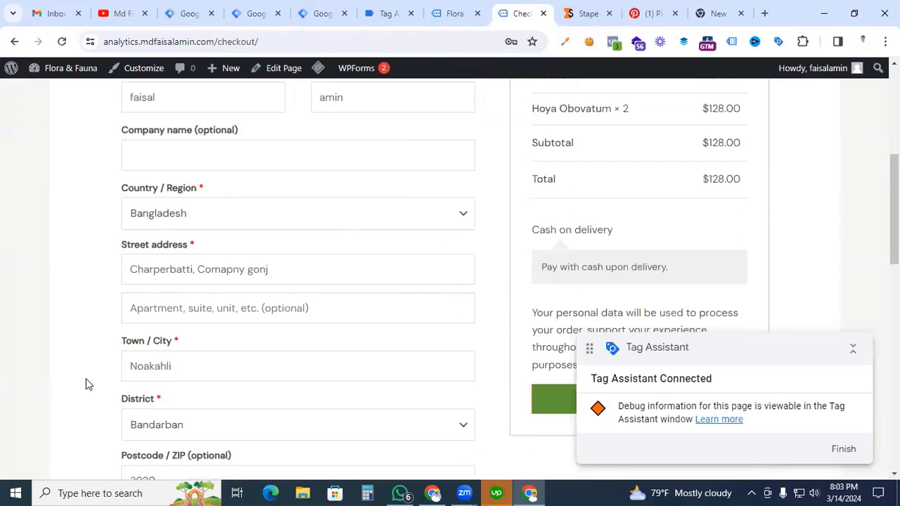
scroll(86, 378, "down", 2)
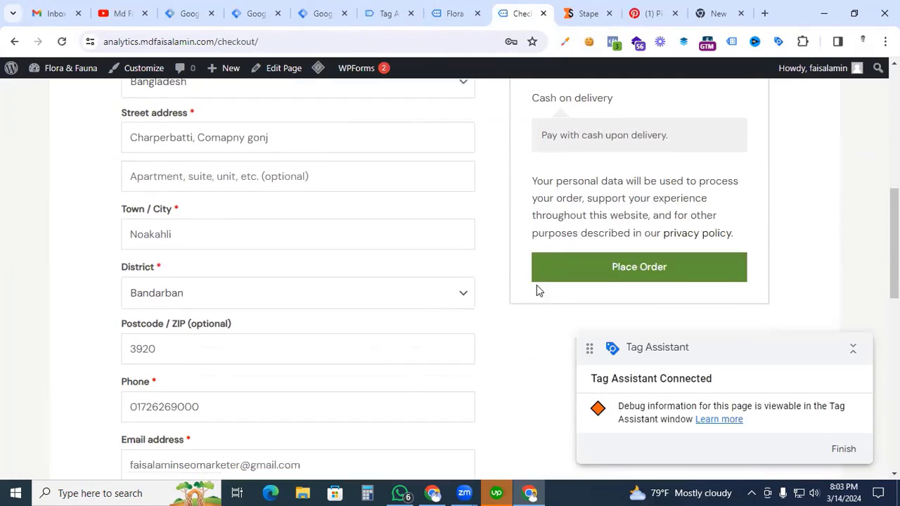
left_click(650, 271)
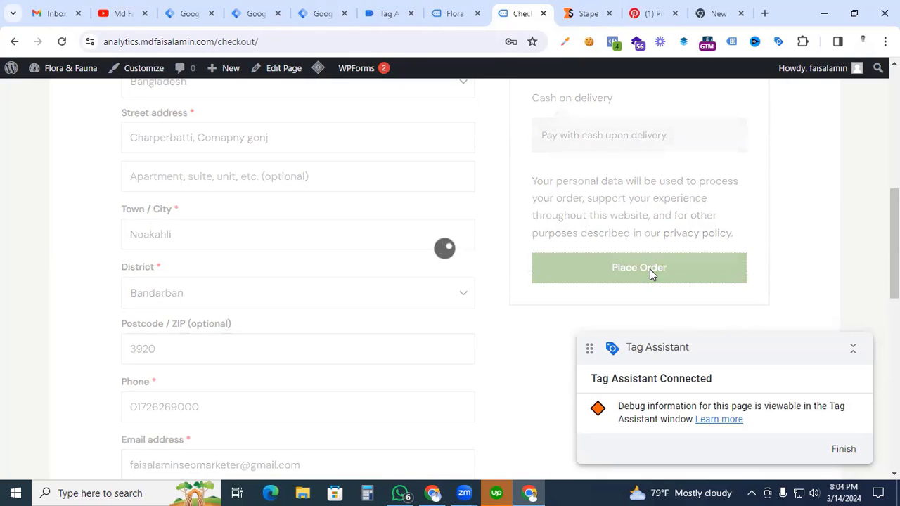
Step: Examine in Tag Assistant which Pinterest tags fired during the test purchase
left_click(389, 14)
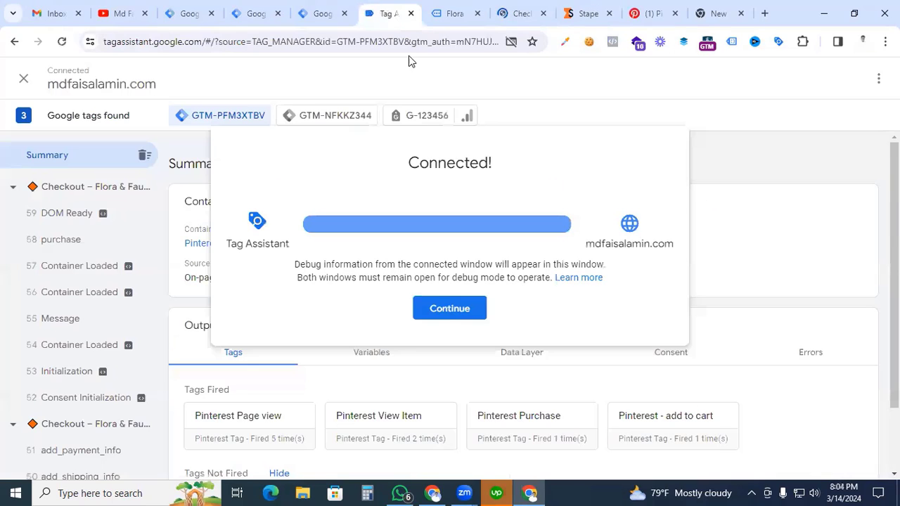
left_click(436, 306)
scroll(379, 319, "down", 1)
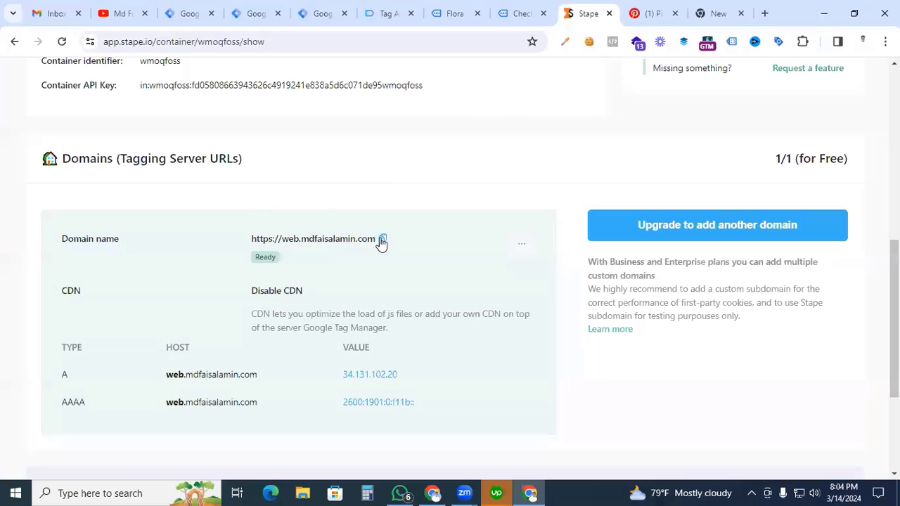
Step: Copy the tagging server domain URL from the Stape container page and return to the Tag Manager tags list
left_click(383, 240)
left_click(327, 14)
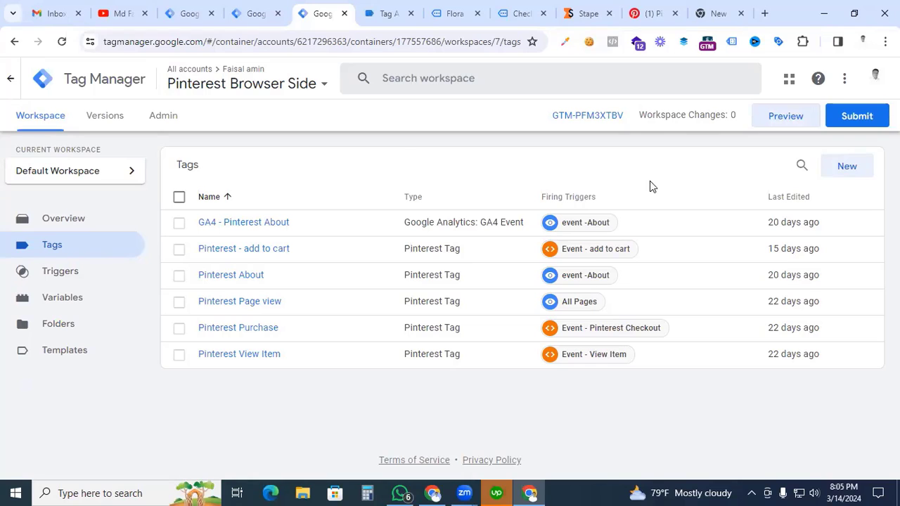
Step: Create a new tag of type Google Tag with the tag ID G-123456
left_click(848, 167)
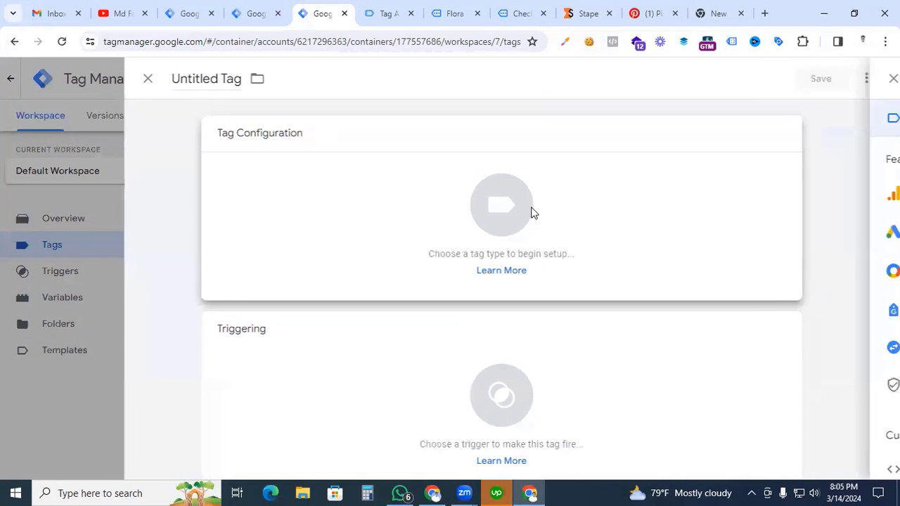
left_click(532, 213)
left_click(864, 195)
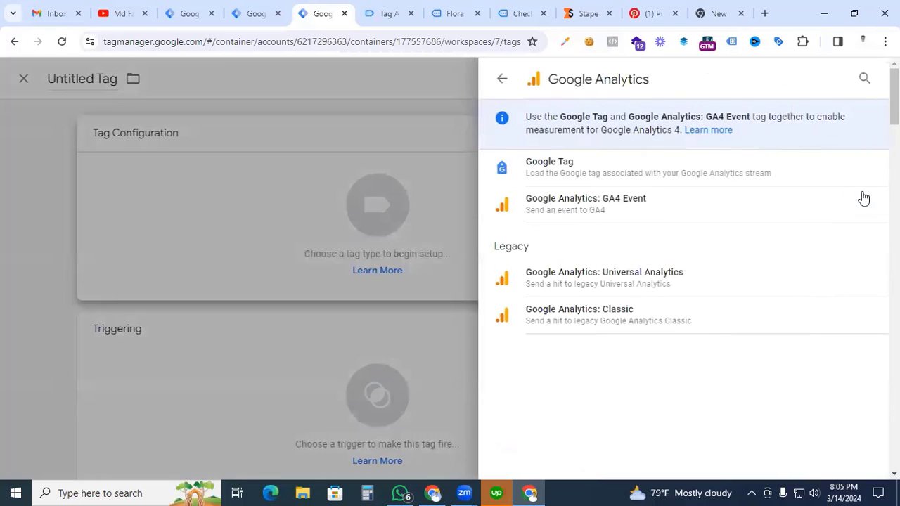
left_click(633, 171)
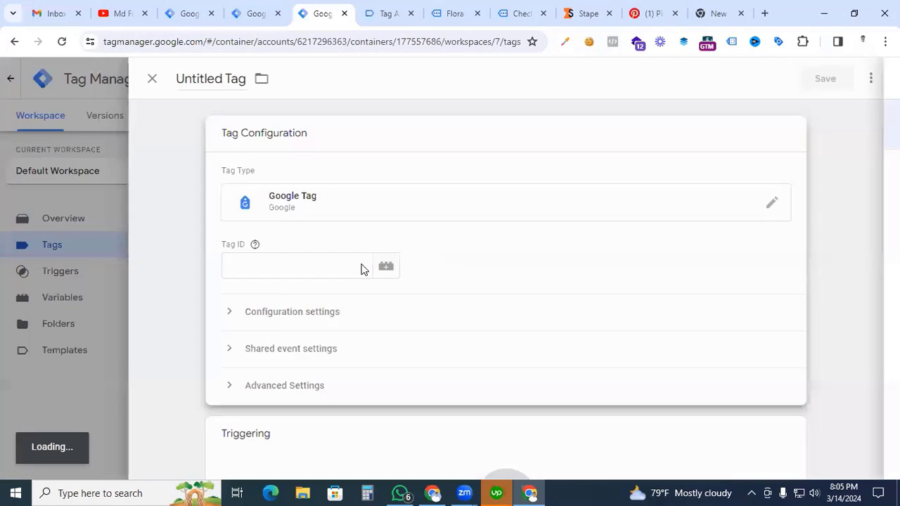
left_click(305, 266)
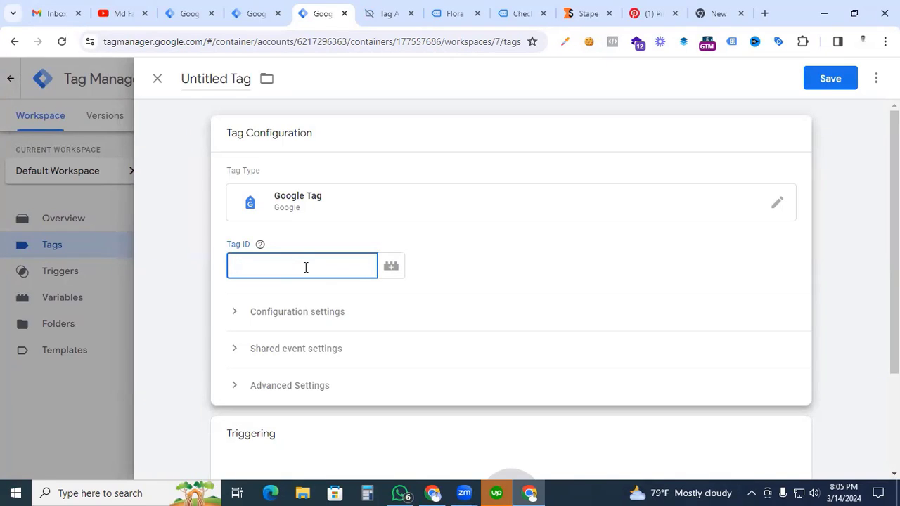
type("G-123456")
Step: Add the configuration parameter send_page_view with the value true to the Google Tag
left_click(233, 316)
scroll(424, 358, "down", 2)
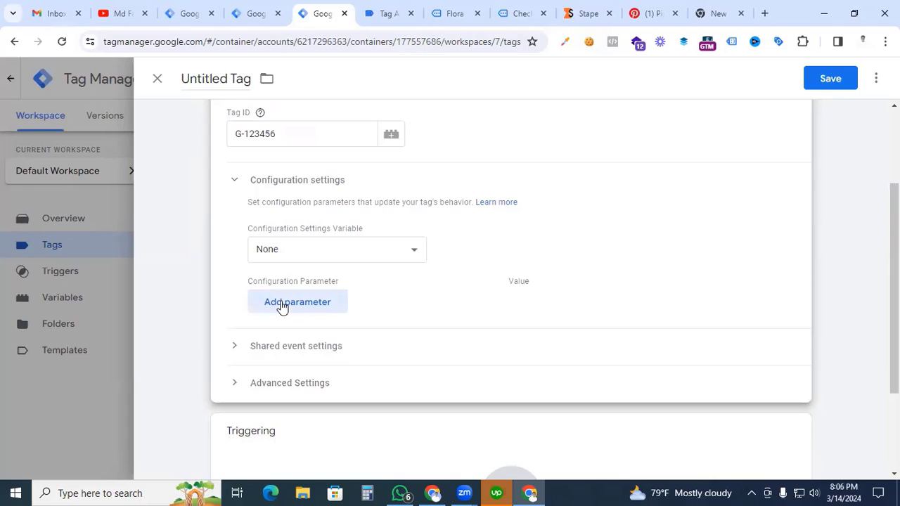
left_click(282, 308)
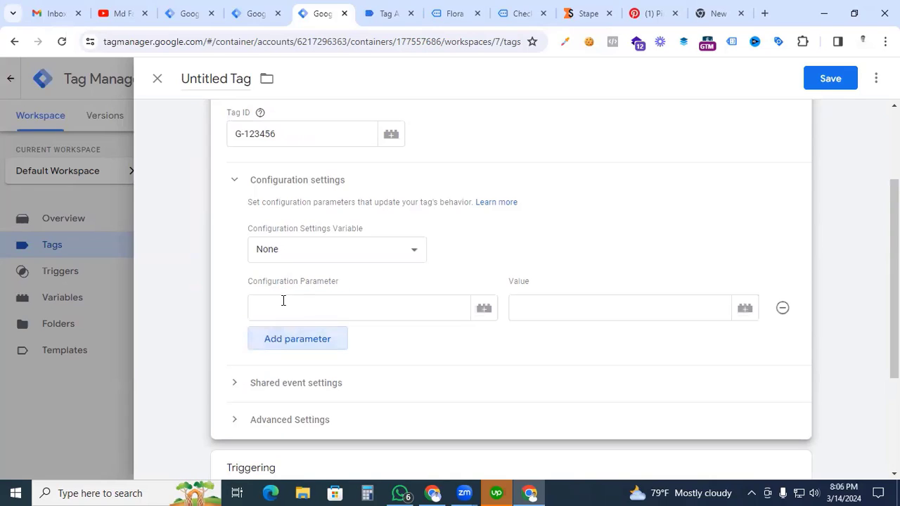
left_click(298, 311)
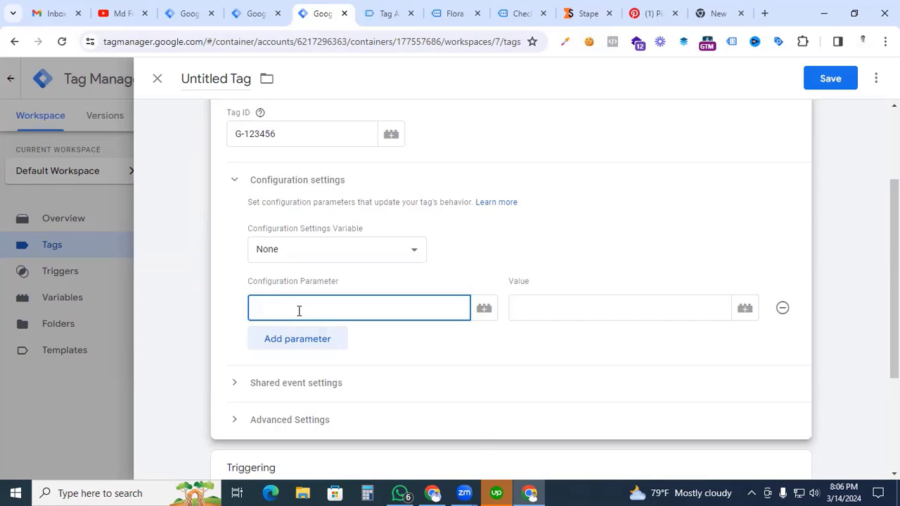
type("send")
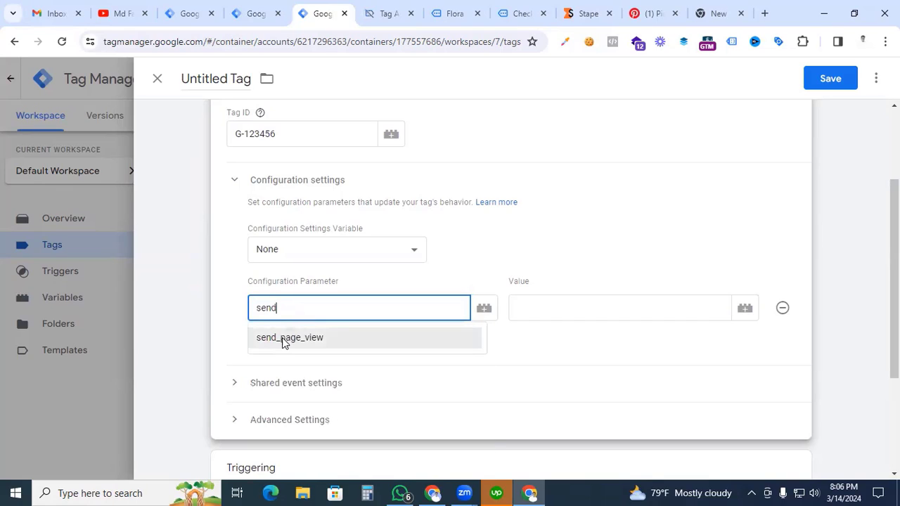
left_click(284, 339)
left_click(560, 307)
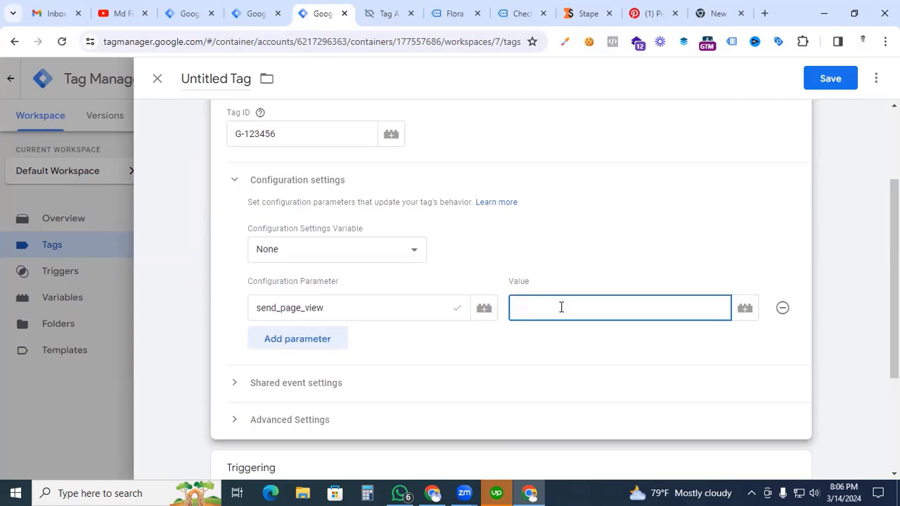
type("true")
left_click(292, 338)
left_click(292, 343)
type("se")
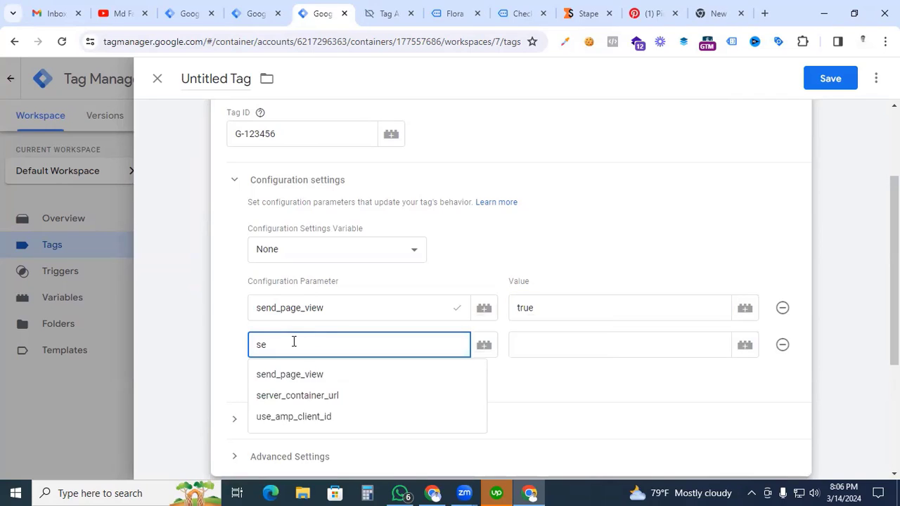
left_click(268, 398)
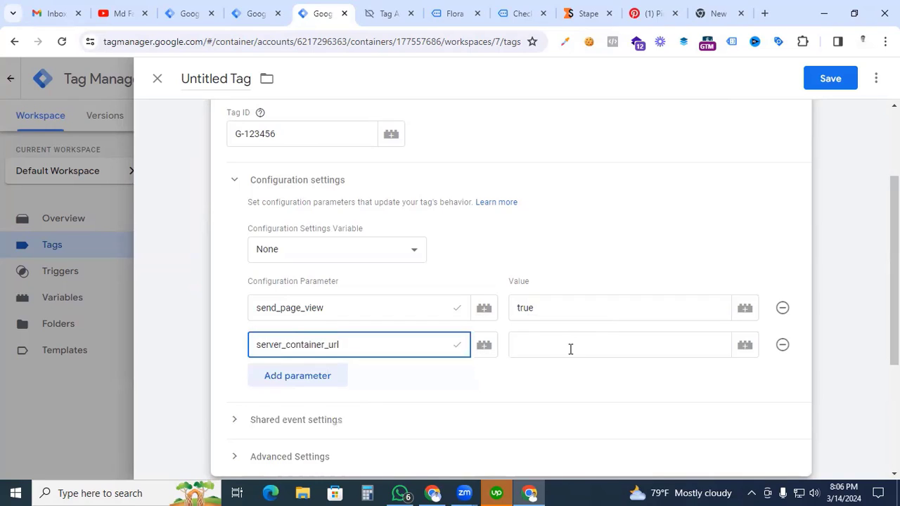
left_click(570, 348)
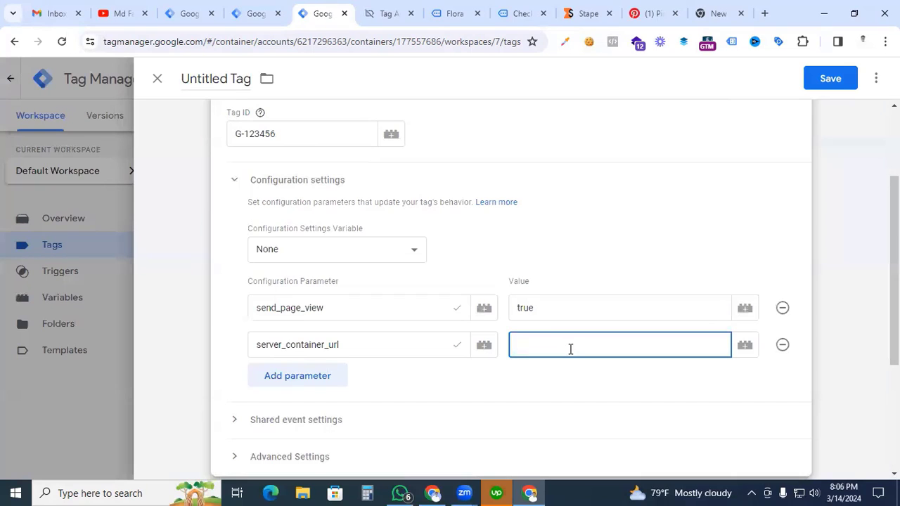
type("https://web.mdfaisalamin.com")
Step: Add the configuration parameter event_id with the variable {{Event id}} as its value
left_click(312, 376)
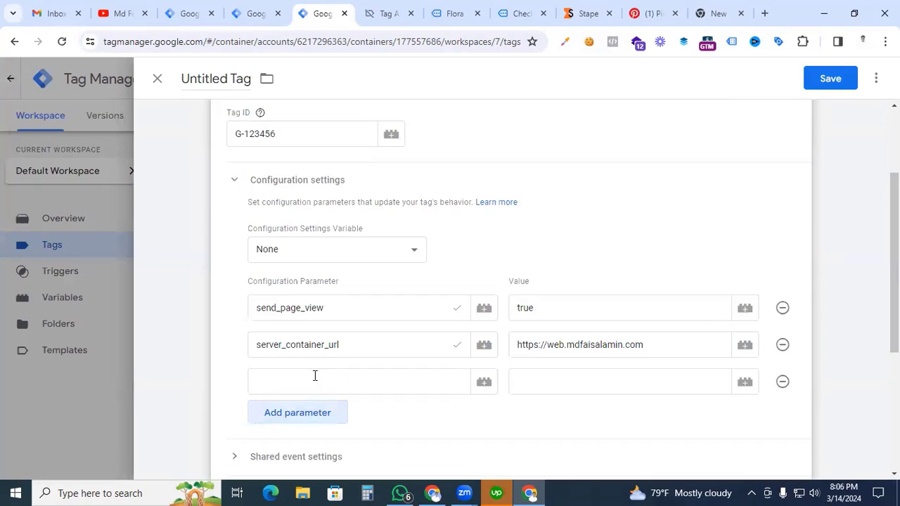
left_click(312, 380)
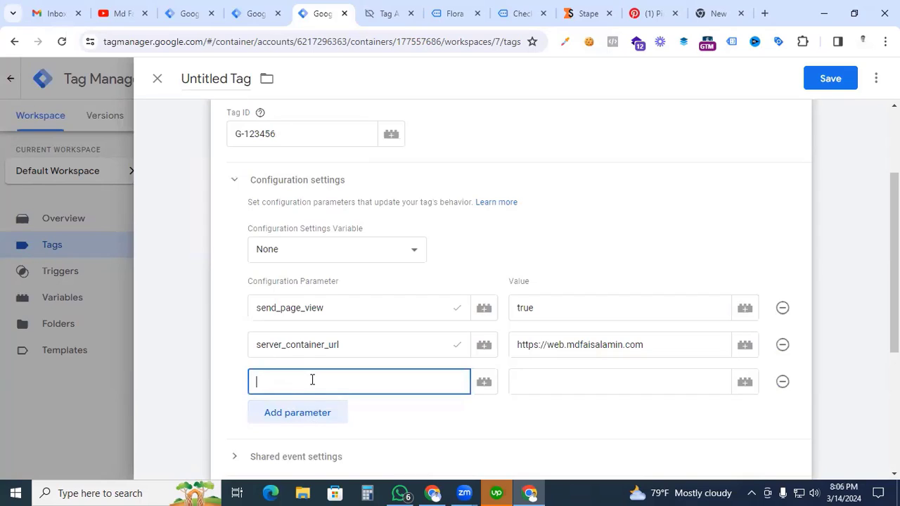
type("event_id")
left_click(542, 379)
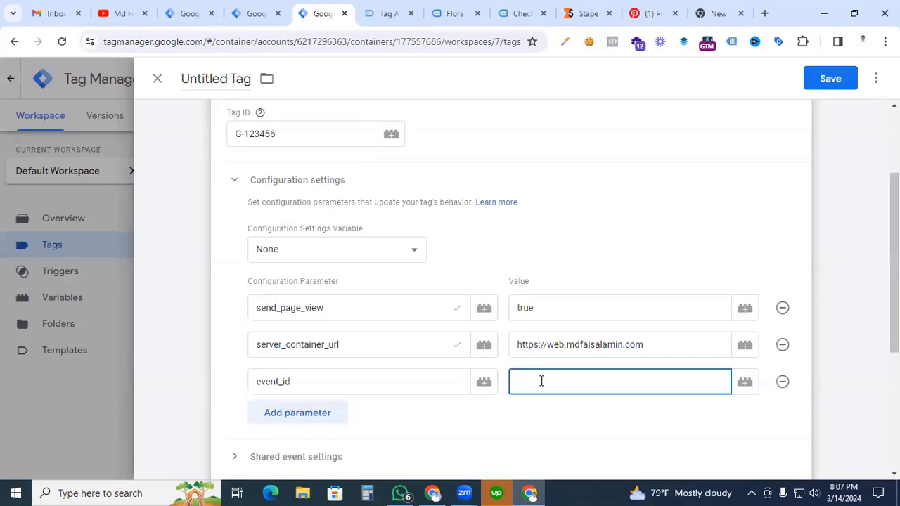
type("{{ev")
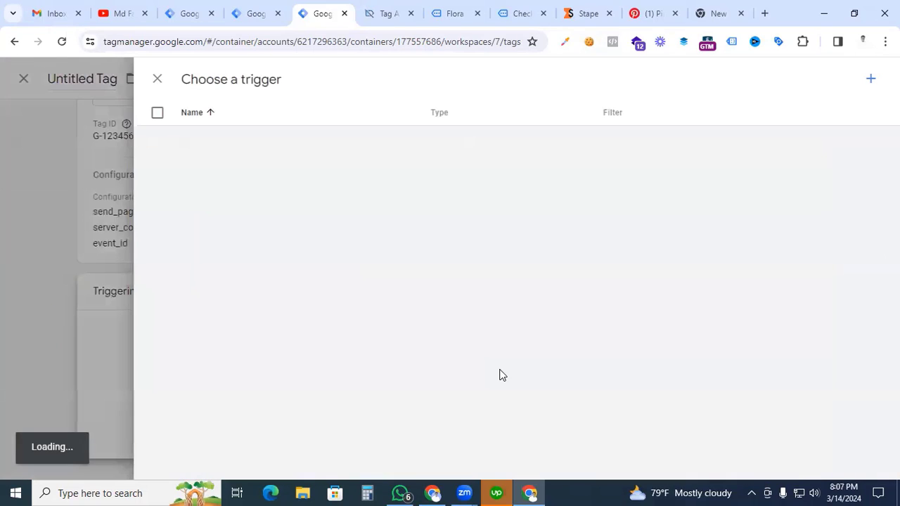
Step: Assign the All Pages trigger to the tag and save it under the name GA4 - Pinterest - Page view
left_click(211, 140)
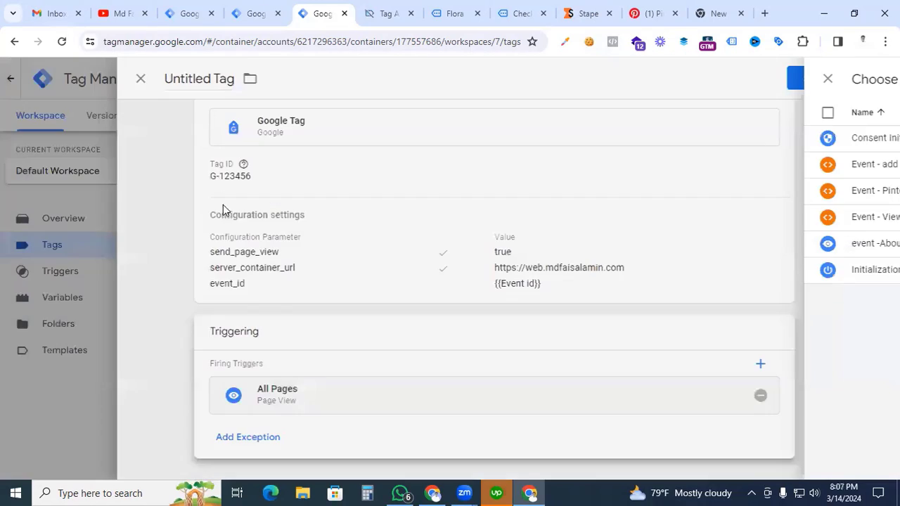
left_click(216, 79)
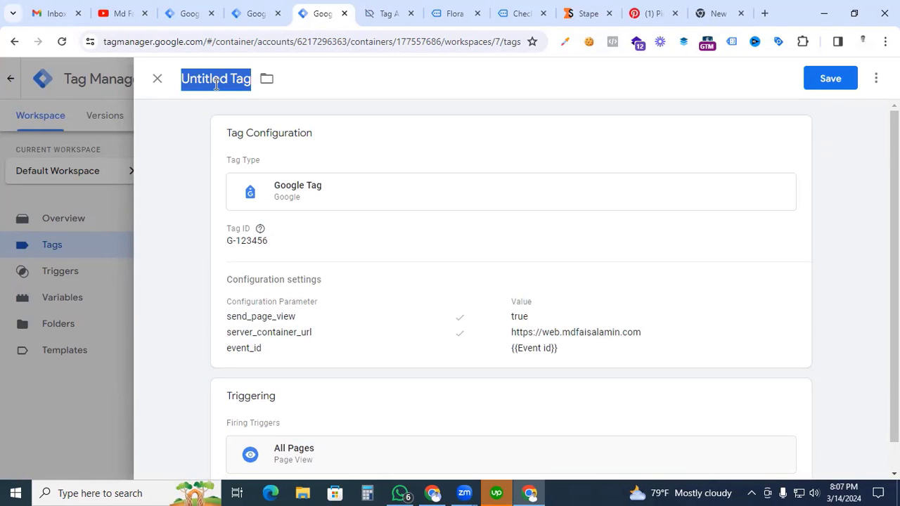
type("GA4")
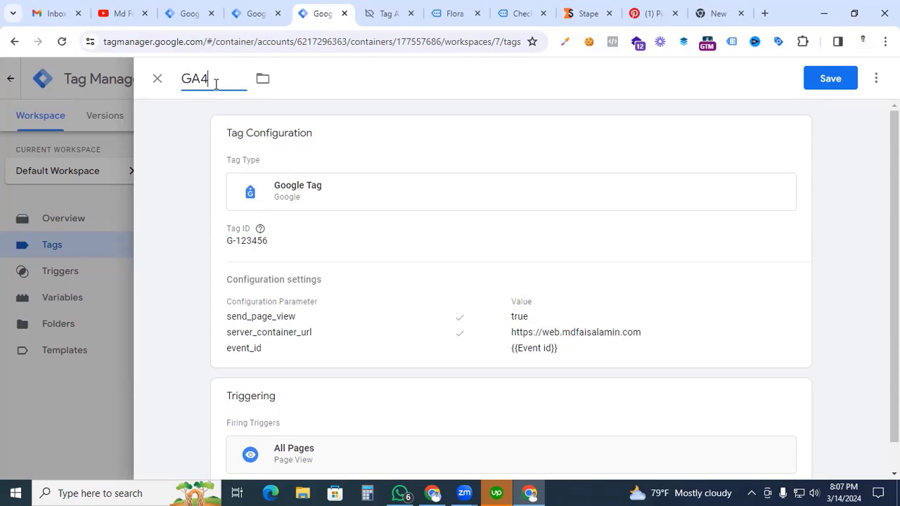
type(" - Pinterest - Pa")
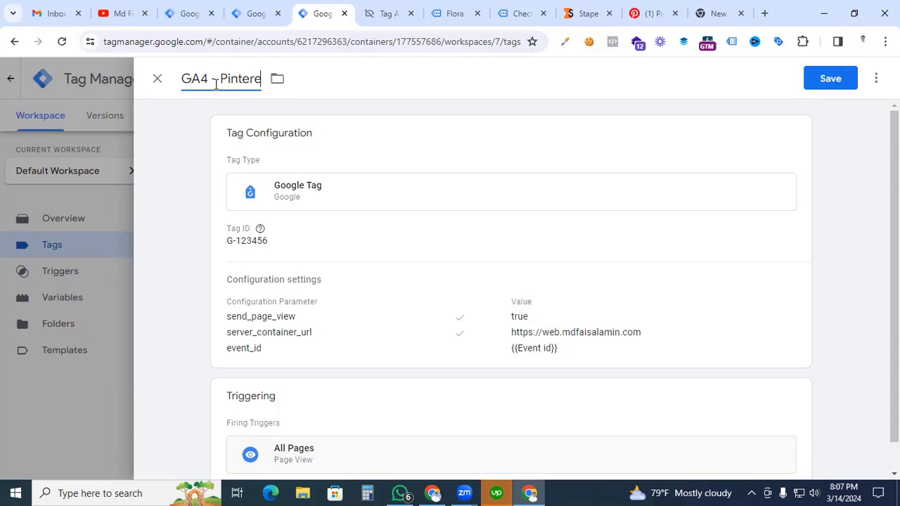
type("view")
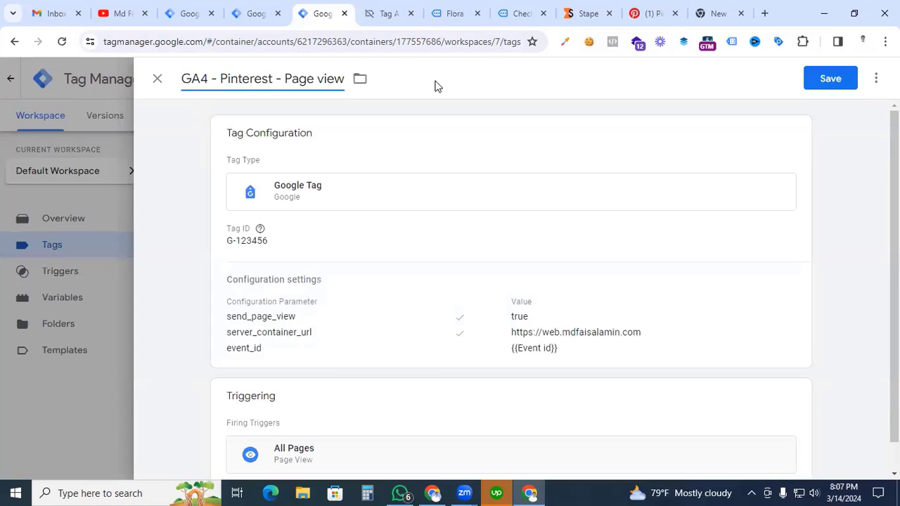
left_click(834, 83)
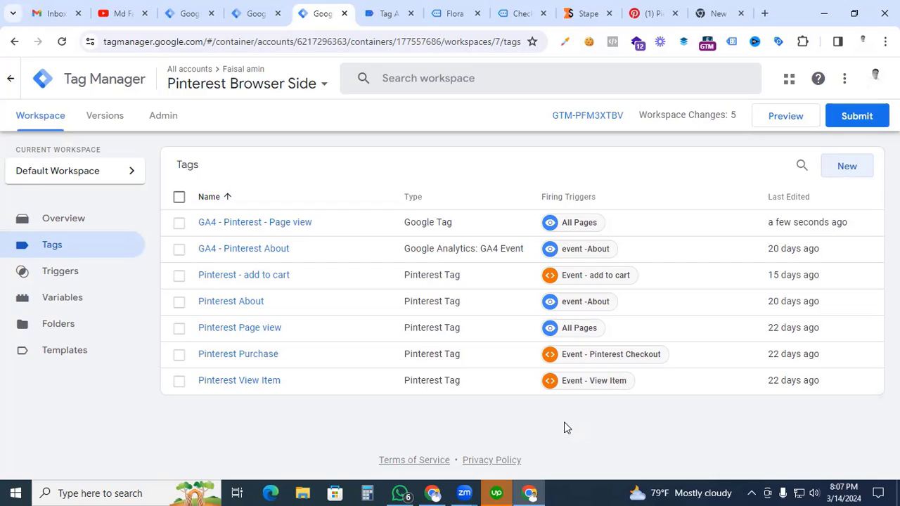
Step: Create a new tag of type Google Analytics: GA4 Event with the measurement ID G-123456
left_click(853, 170)
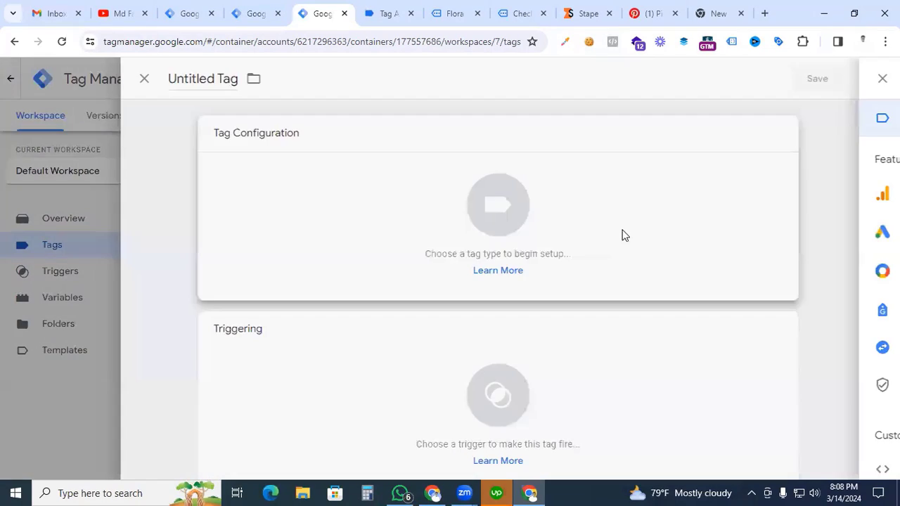
left_click(509, 210)
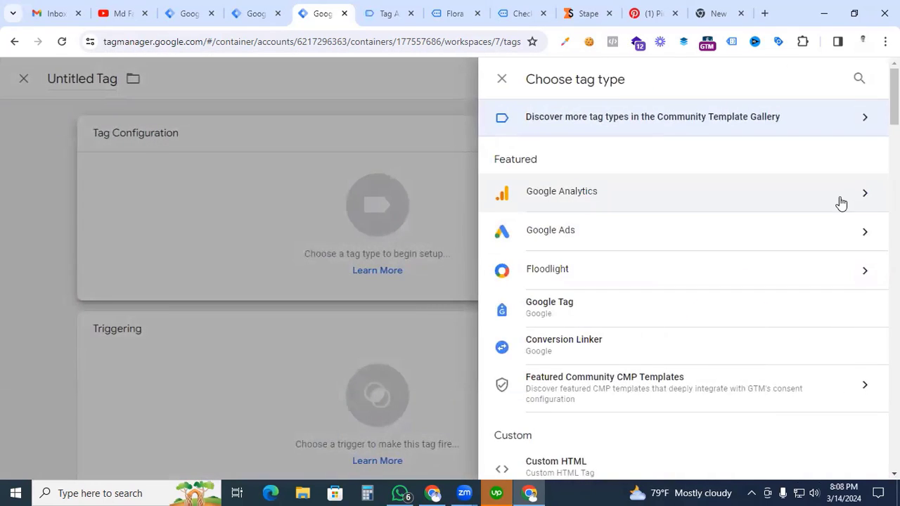
left_click(841, 202)
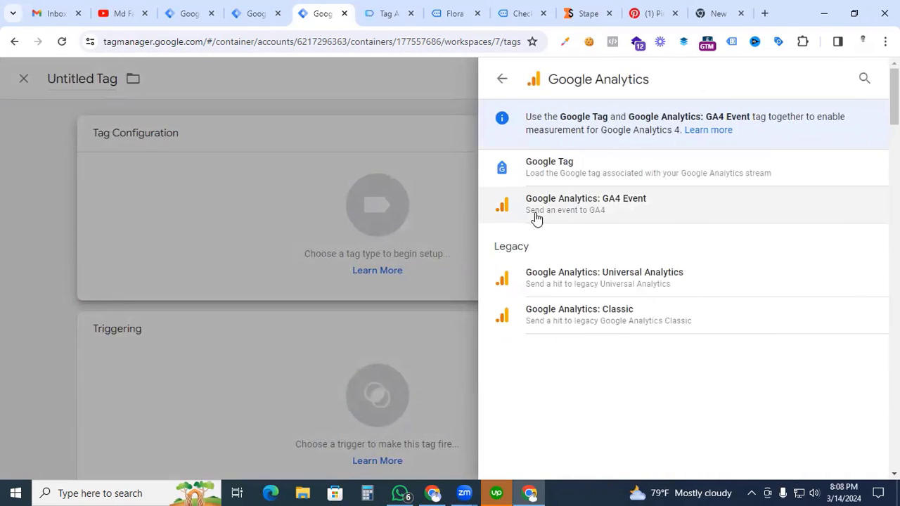
left_click(585, 208)
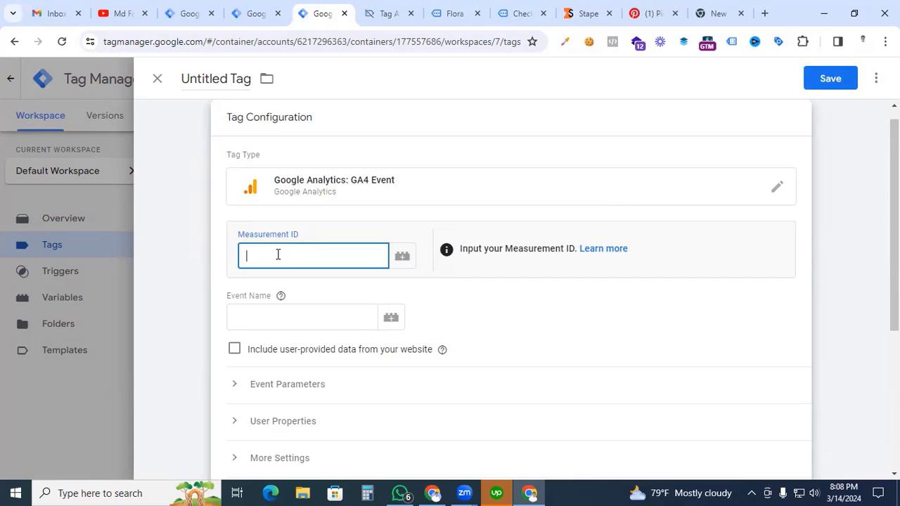
type("G-1")
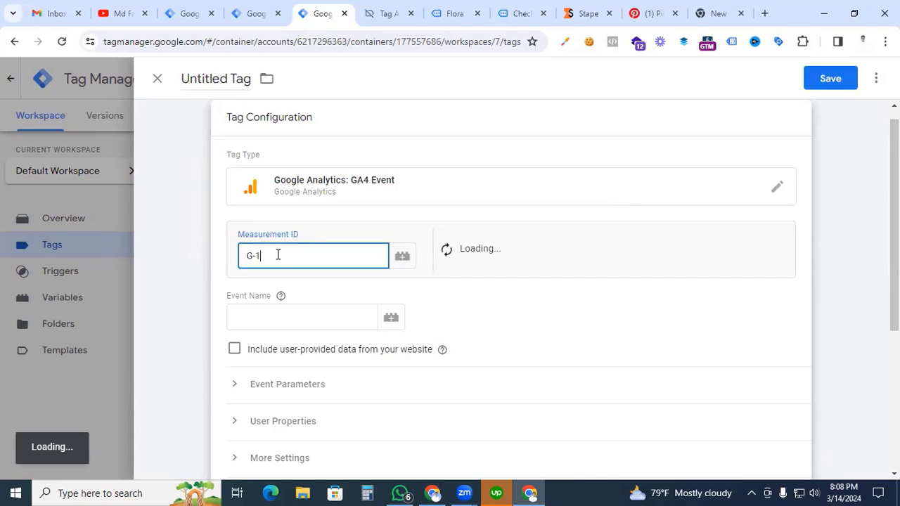
type("23456")
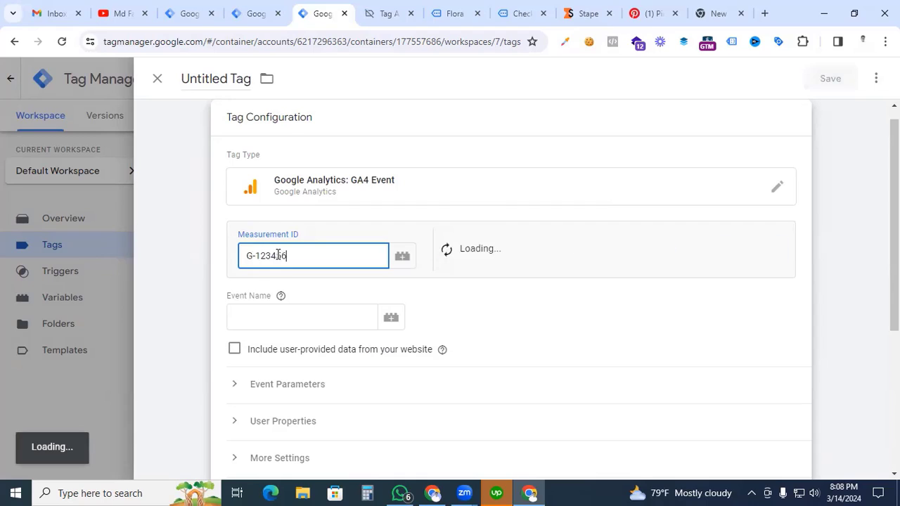
Step: Set the tag's event name to view_item and check it against the view_item event in the Tag Assistant preview
left_click(275, 317)
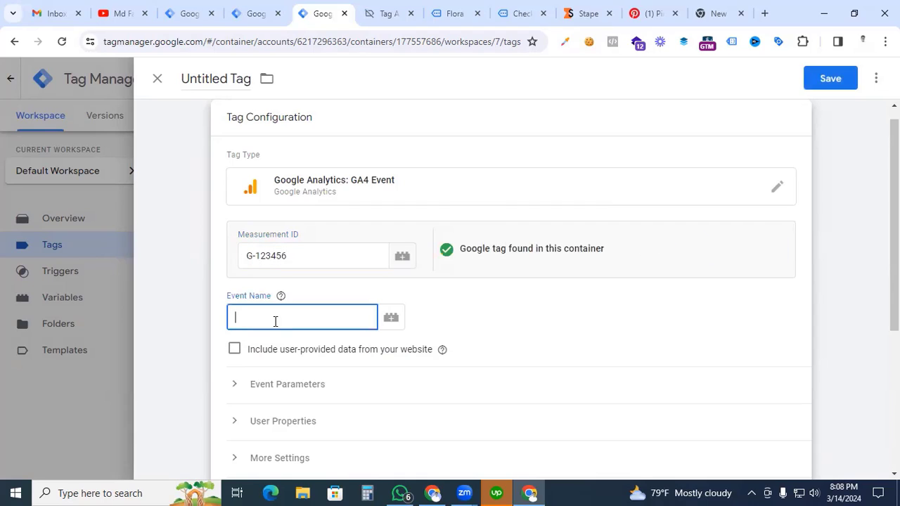
type("view_item")
left_click(249, 12)
left_click(369, 13)
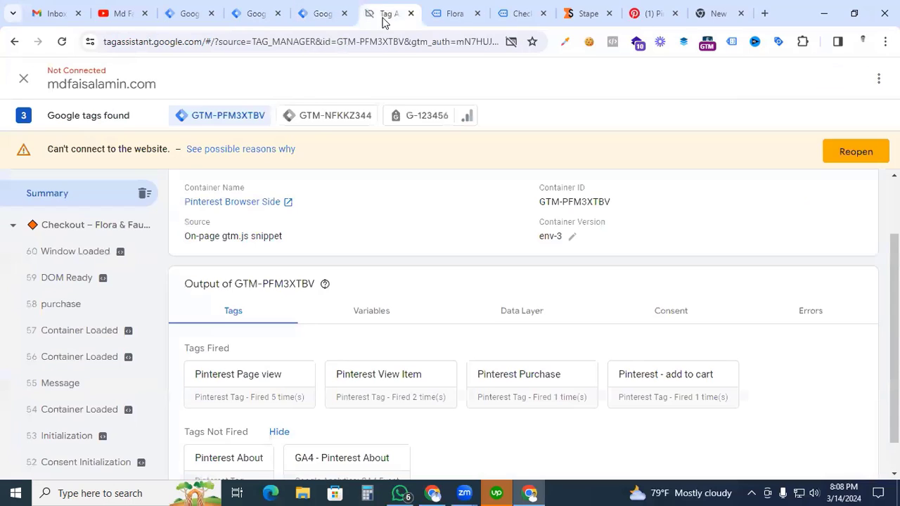
scroll(112, 355, "down", 8)
left_click(98, 343)
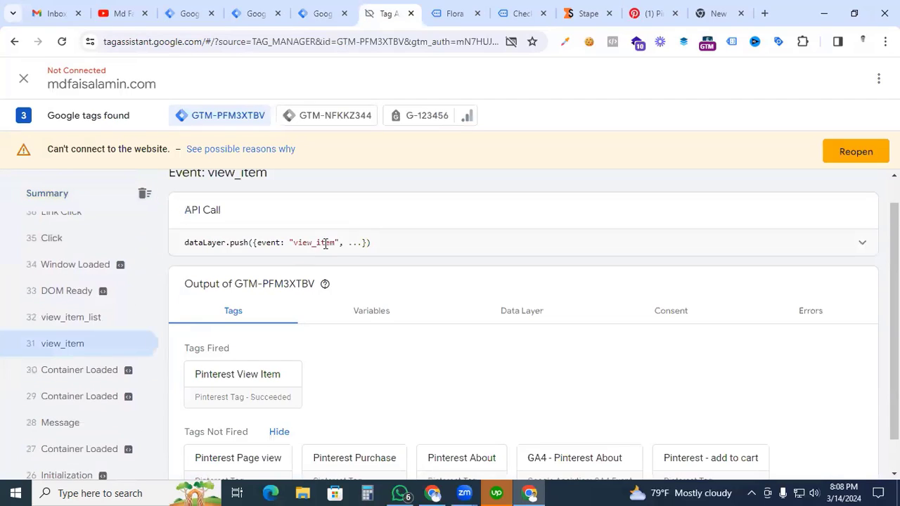
left_click_drag(336, 242, 292, 242)
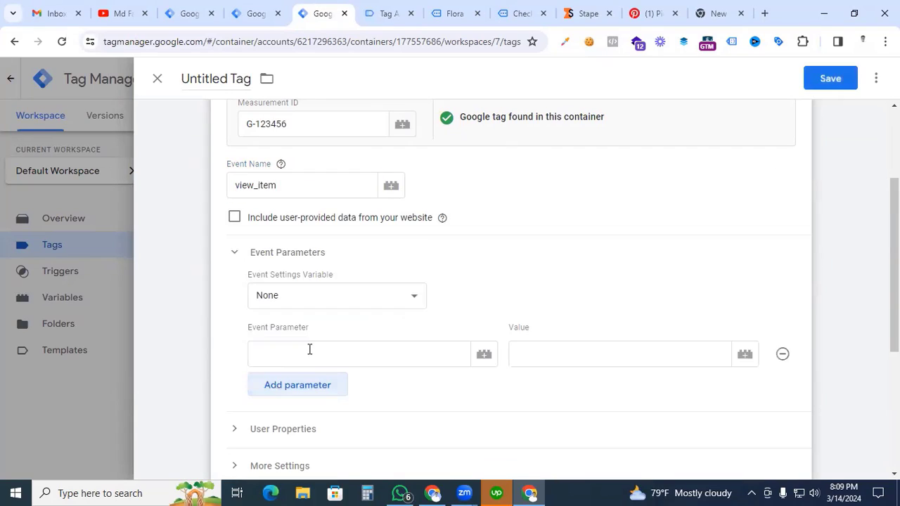
Step: Add the event parameter event_name with the variable {{Event id}} as its value to the view_item tag
left_click(309, 350)
type("e")
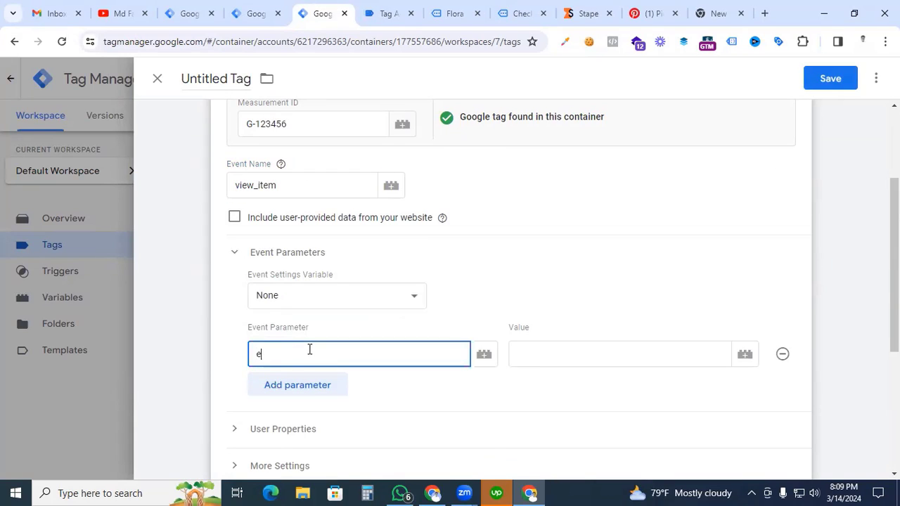
type("vent_id")
key("BackSpace")
key("BackSpace")
type("name")
left_click(537, 355)
type("{{")
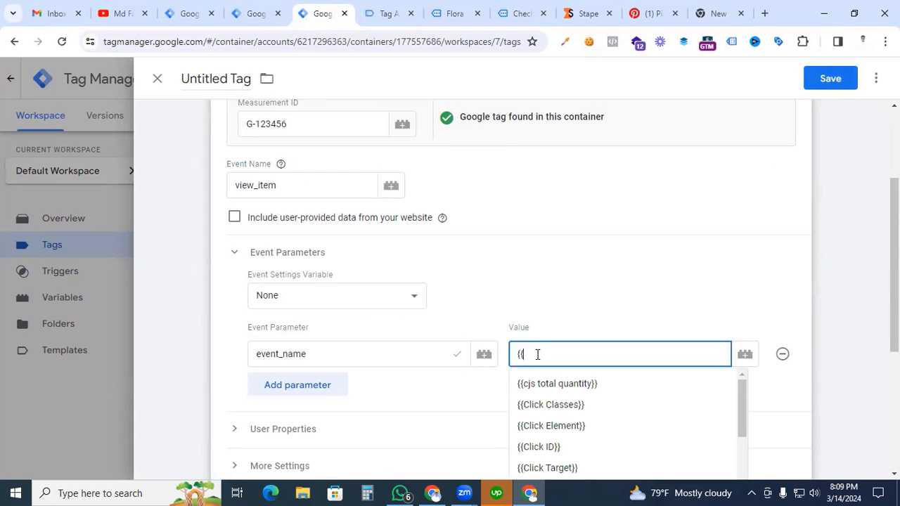
type("Eve")
left_click(552, 258)
Step: Assign the Event - View Item trigger to the tag and save it under the name Pinterest - SS - view item
scroll(513, 362, "down", 4)
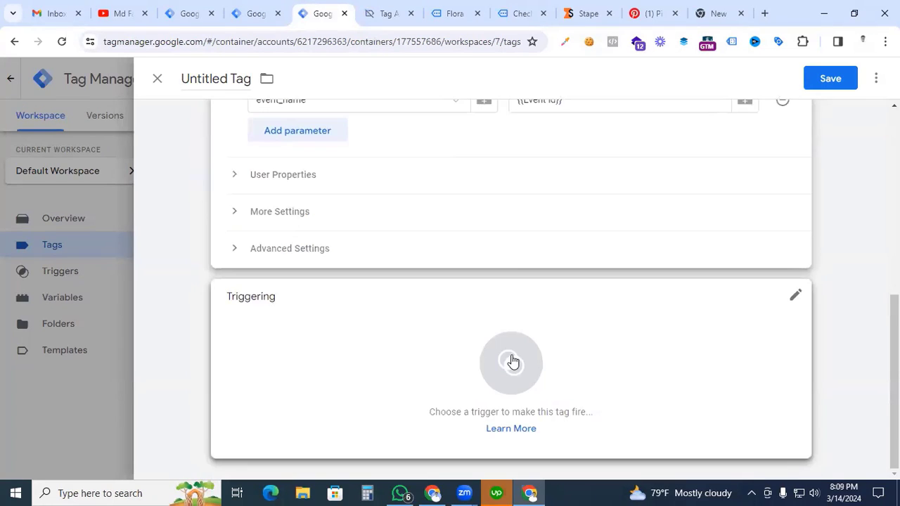
left_click(511, 362)
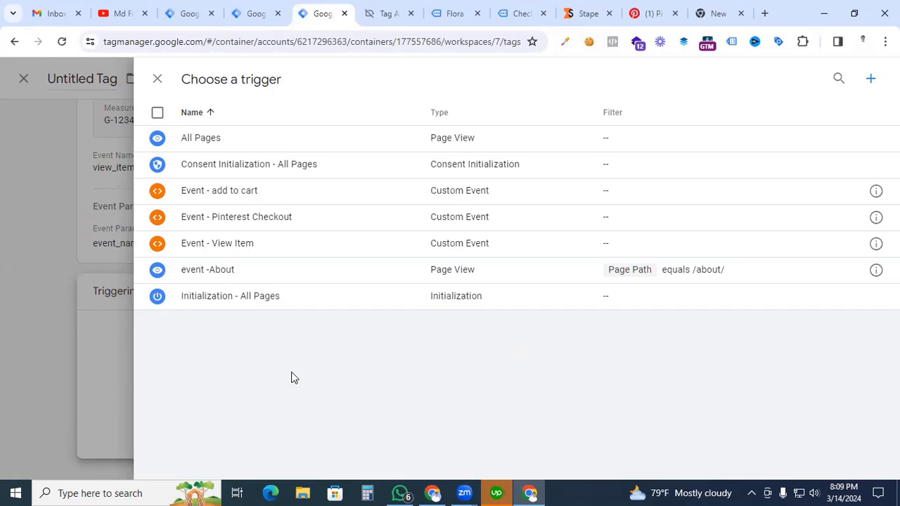
left_click(234, 256)
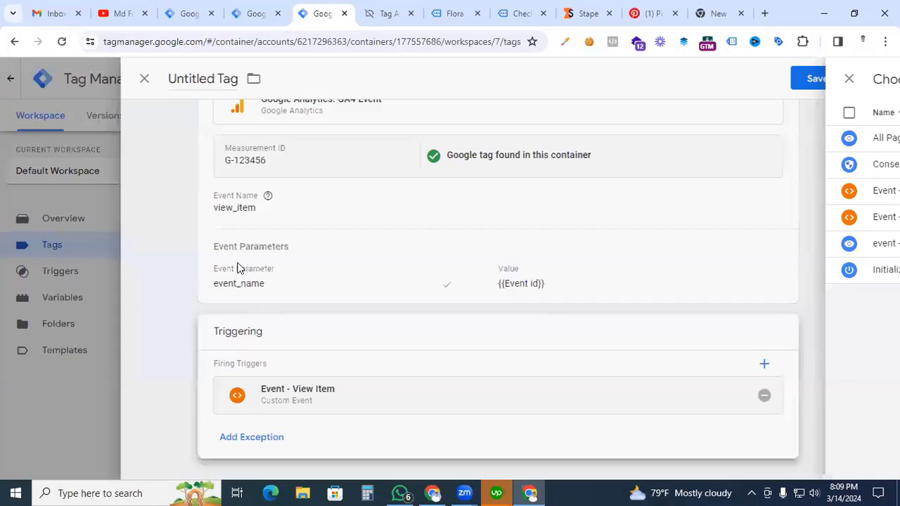
scroll(187, 116, "up", 3)
left_click(209, 80)
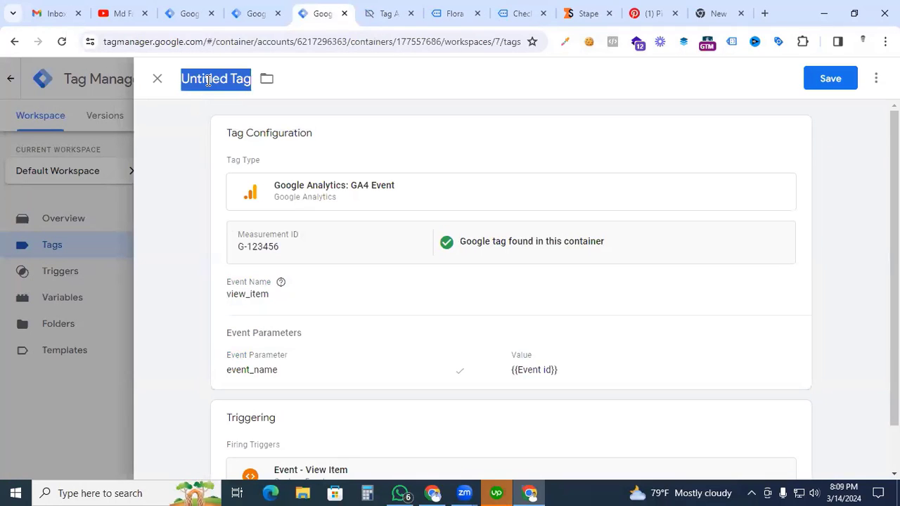
type("Pinterest ")
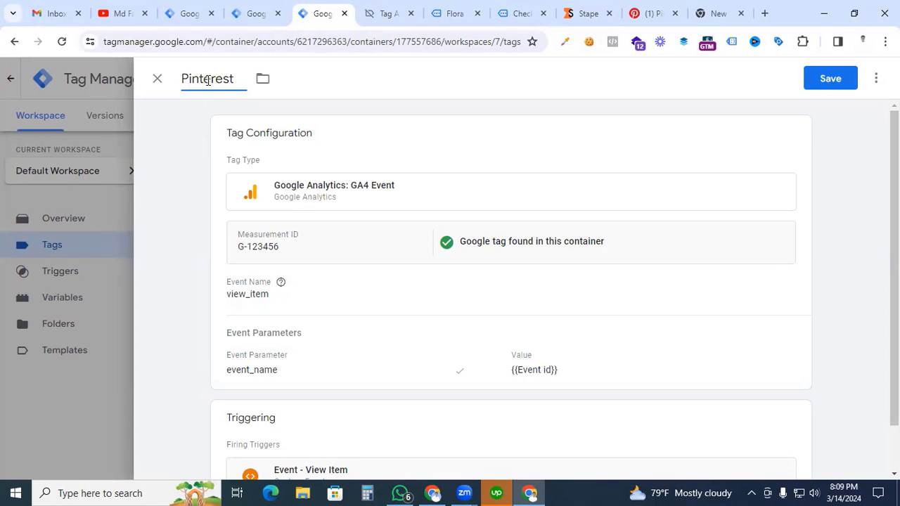
type("- SS - view item")
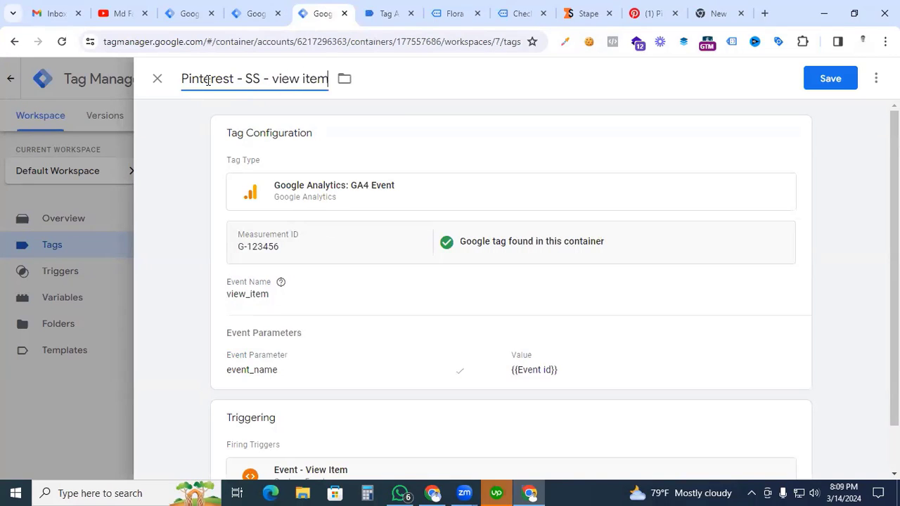
left_click(831, 78)
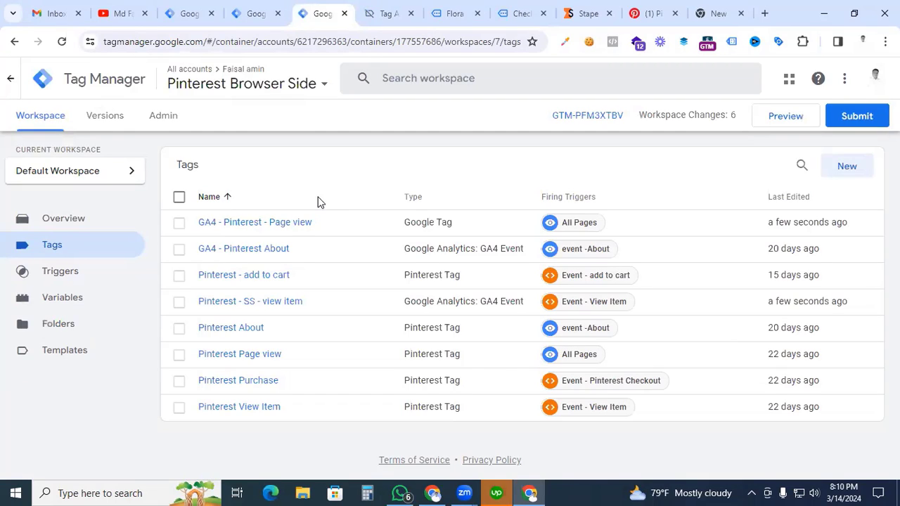
Step: Create another Google Analytics: GA4 Event tag with the measurement ID G-123456 and the event name add_to_cart
left_click(848, 173)
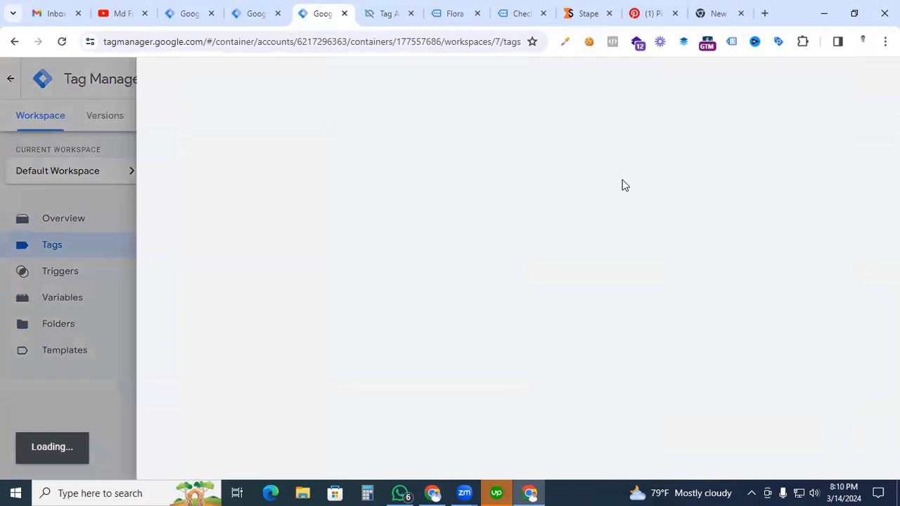
left_click(520, 204)
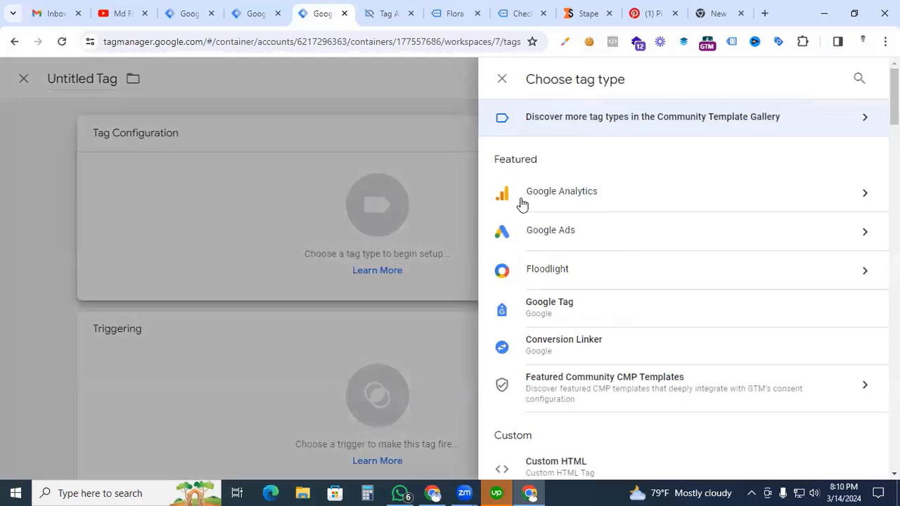
left_click(744, 202)
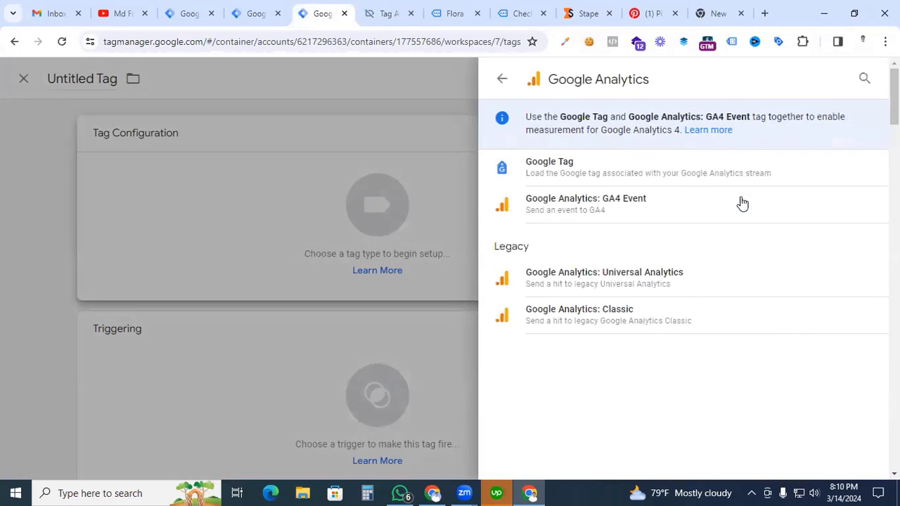
left_click(619, 221)
left_click(323, 255)
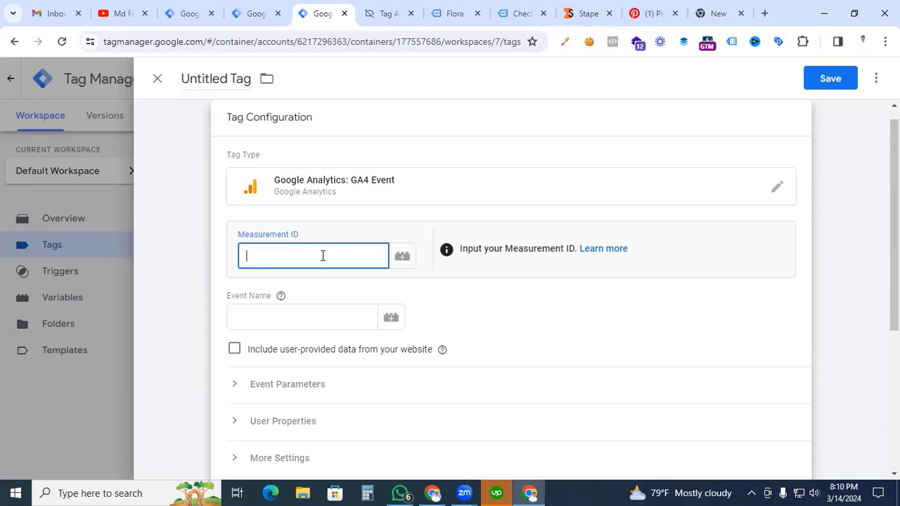
type("G")
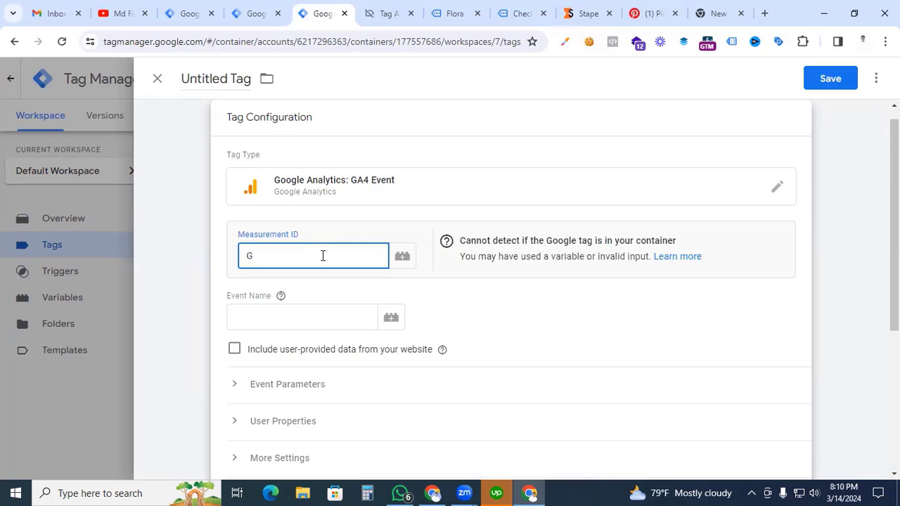
type("-123456")
left_click(289, 319)
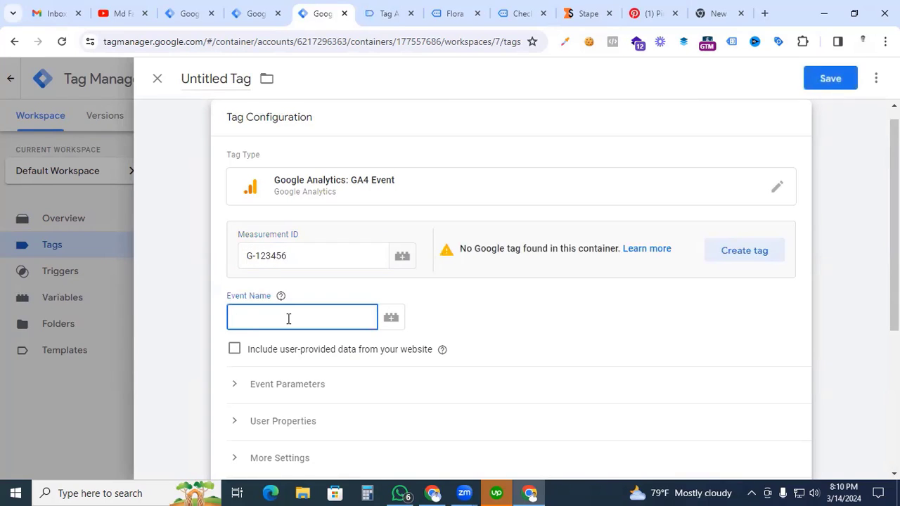
type("add_to_cart")
Step: Add the event parameter event_name with the variable {{Event id}} as its value to the add_to_cart tag
scroll(281, 330, "down", 1)
left_click(250, 328)
scroll(257, 324, "down", 2)
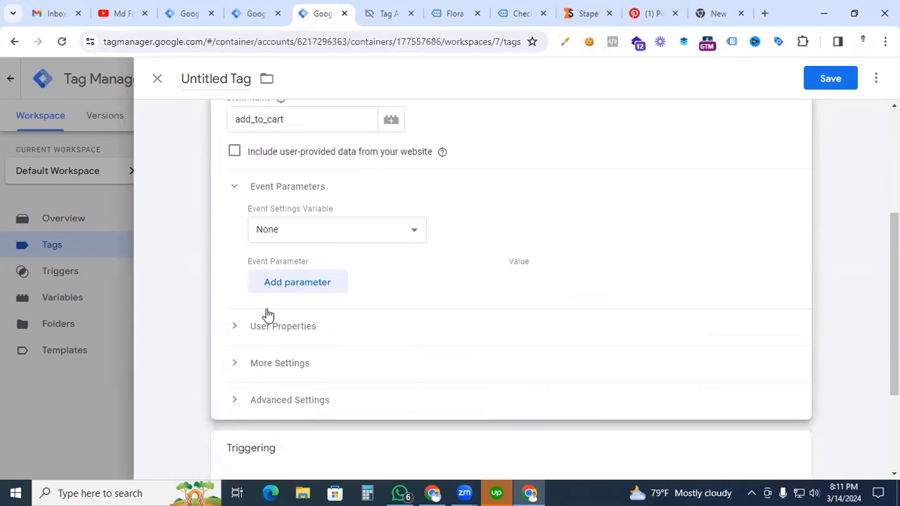
left_click(280, 290)
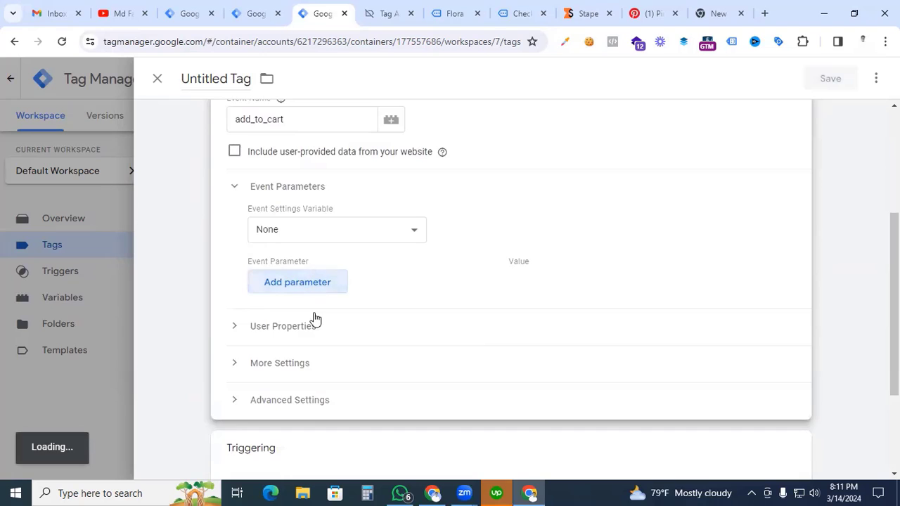
left_click(317, 285)
type("event_name")
key("Tab")
type("{{")
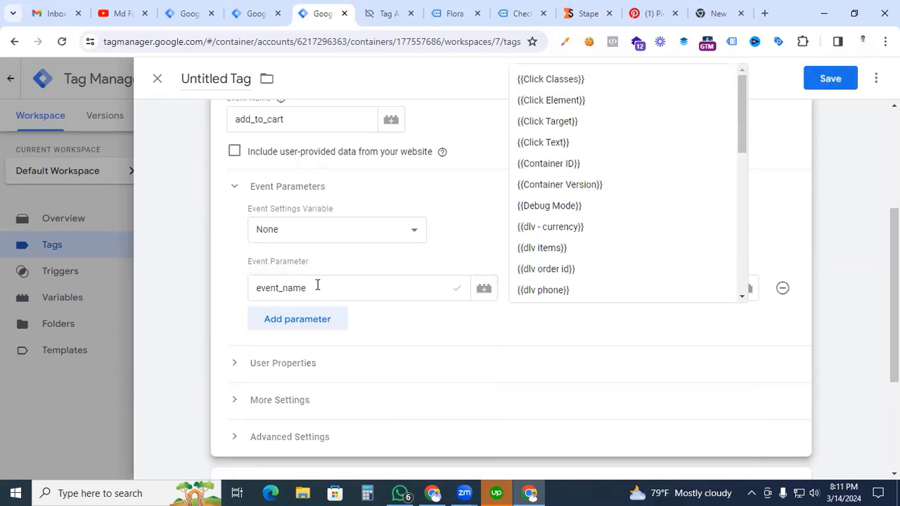
type("event")
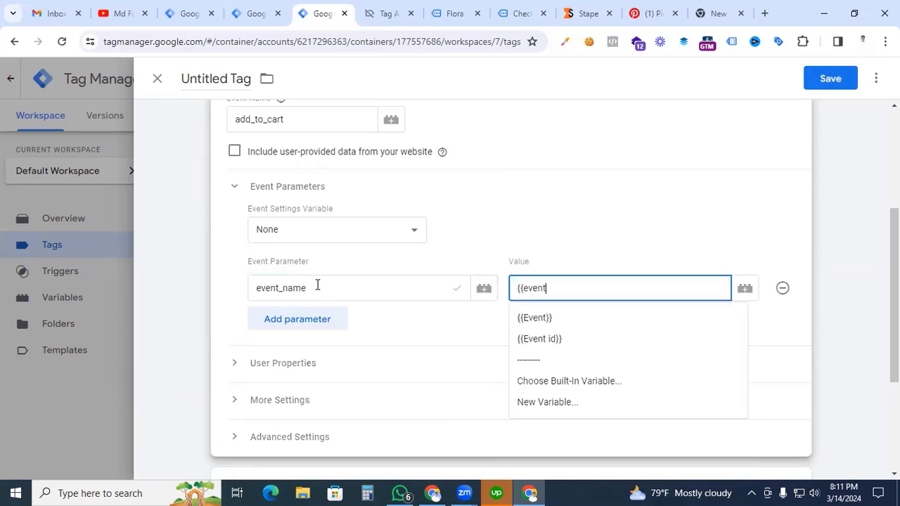
key("Return")
Step: Assign the Event - add to cart trigger to the tag and save it under the name Pinterest - SS - add to cart
scroll(377, 313, "down", 3)
left_click(508, 375)
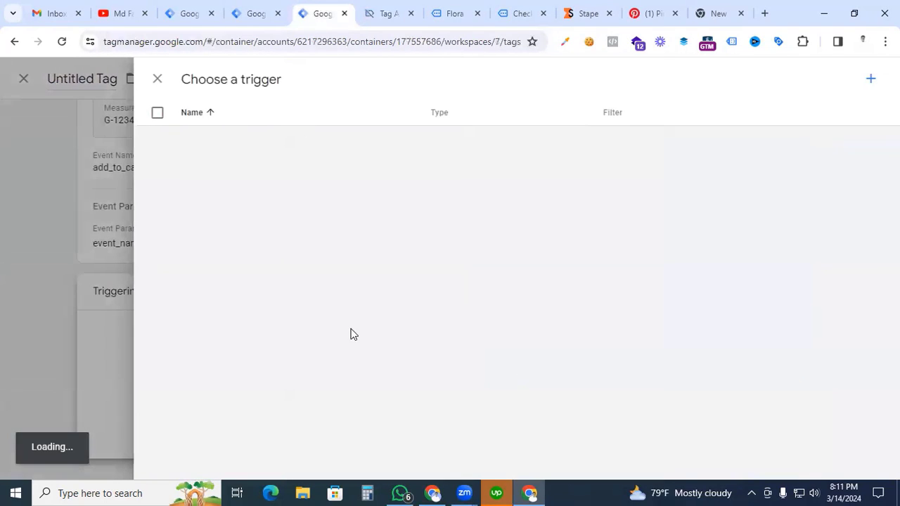
left_click(230, 191)
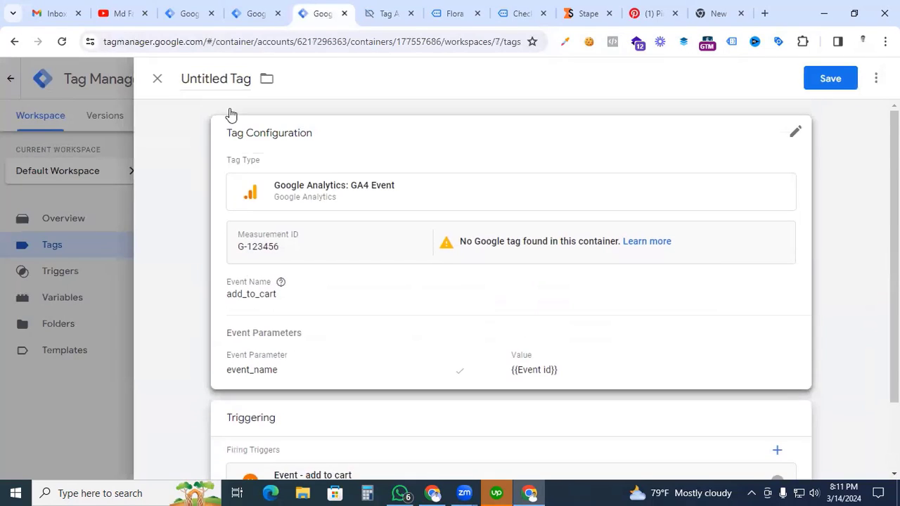
left_click(232, 80)
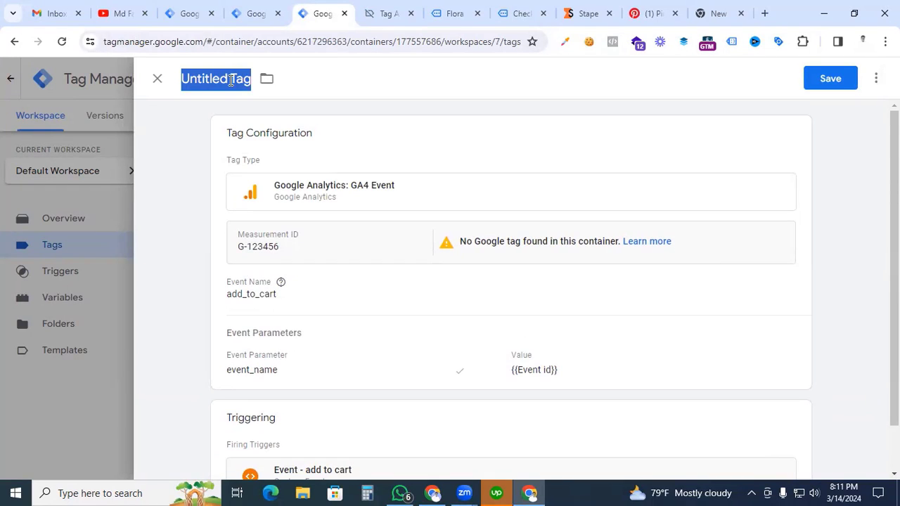
type("Pinterest - SS")
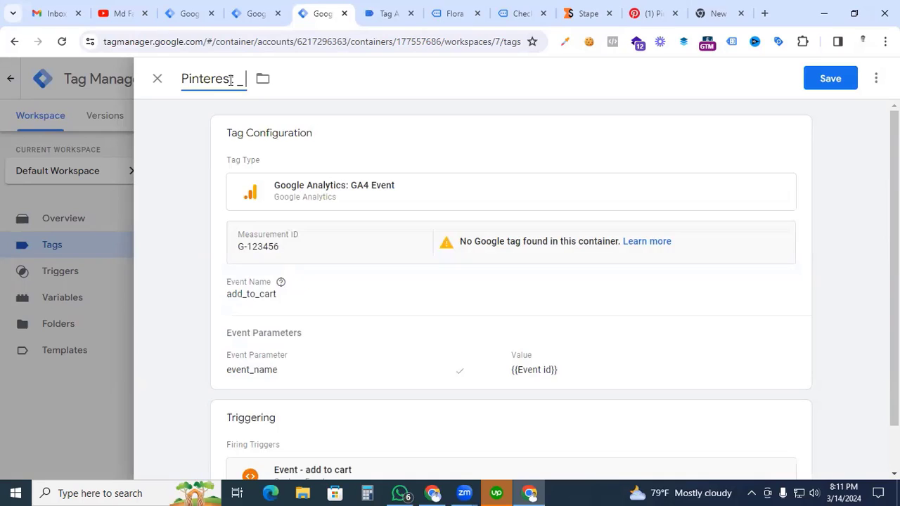
type(" - add to cart")
left_click(831, 75)
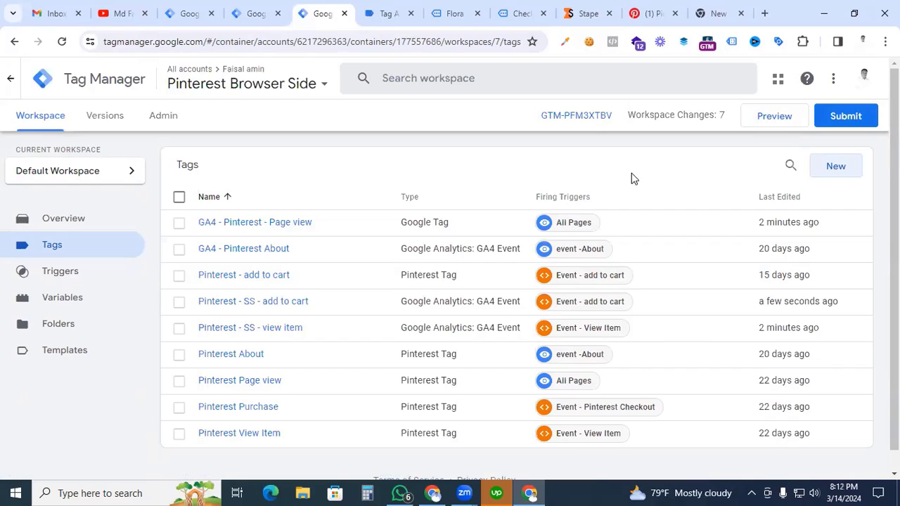
Step: Create another Google Analytics: GA4 Event tag with the measurement ID G-123456 and the event name purchase
left_click(834, 167)
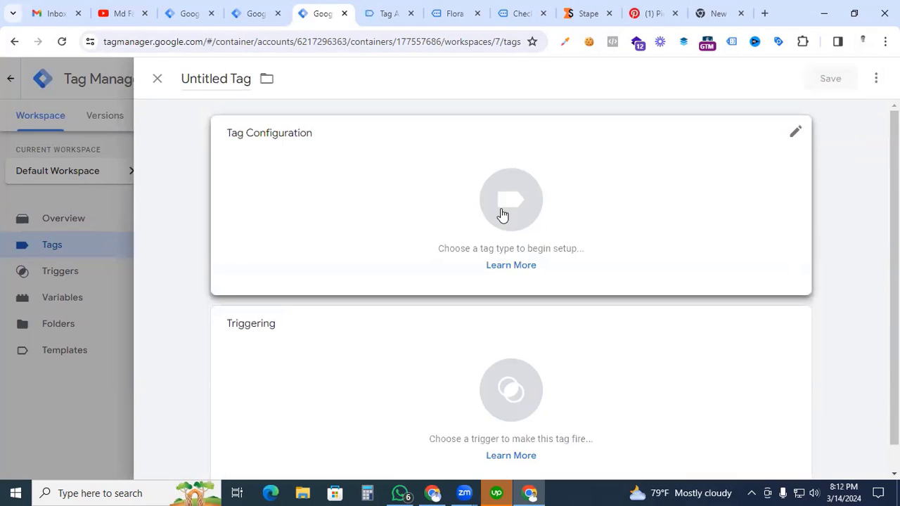
left_click(502, 215)
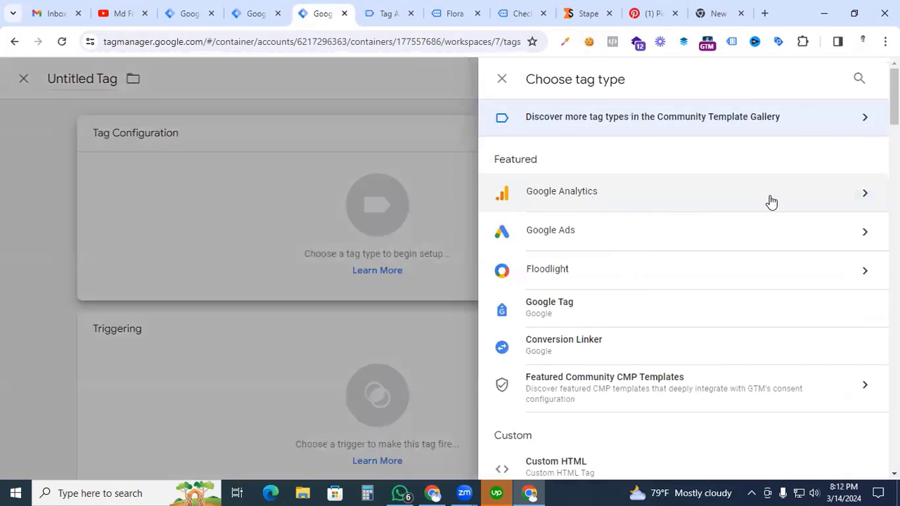
left_click(771, 202)
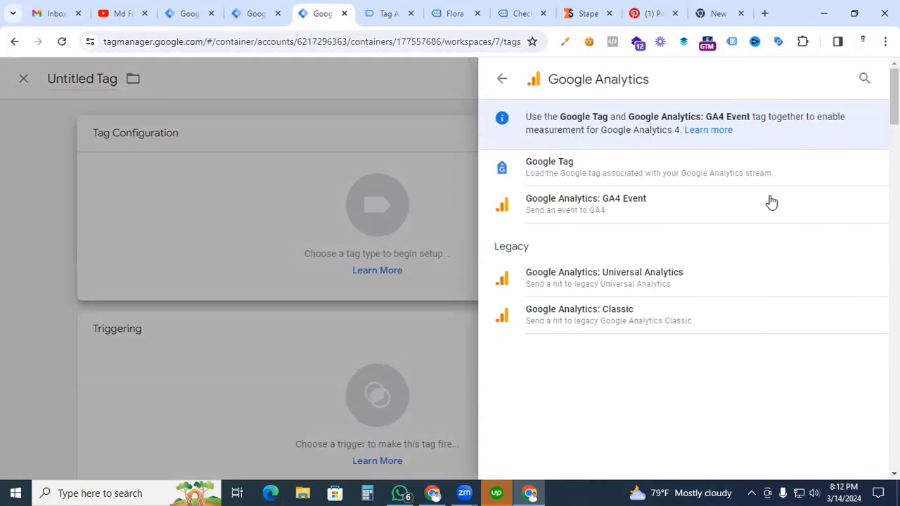
left_click(601, 216)
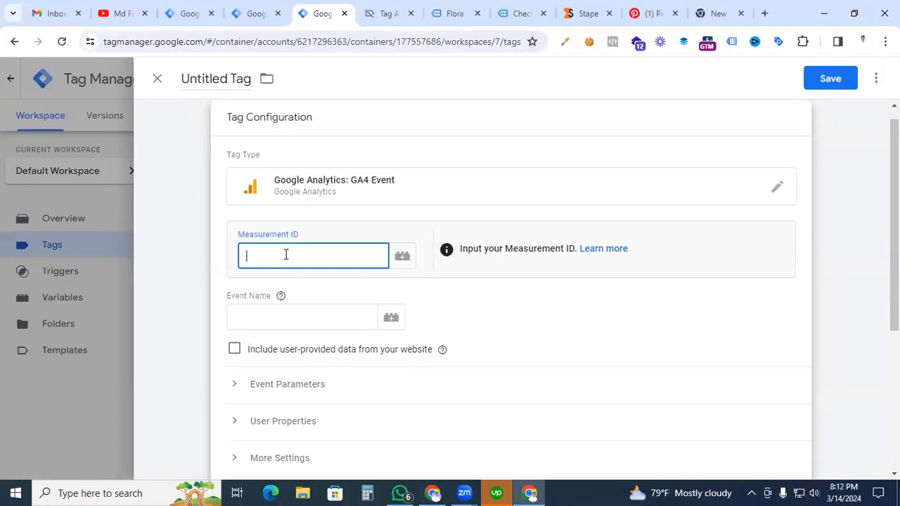
type("G-123456")
left_click(260, 318)
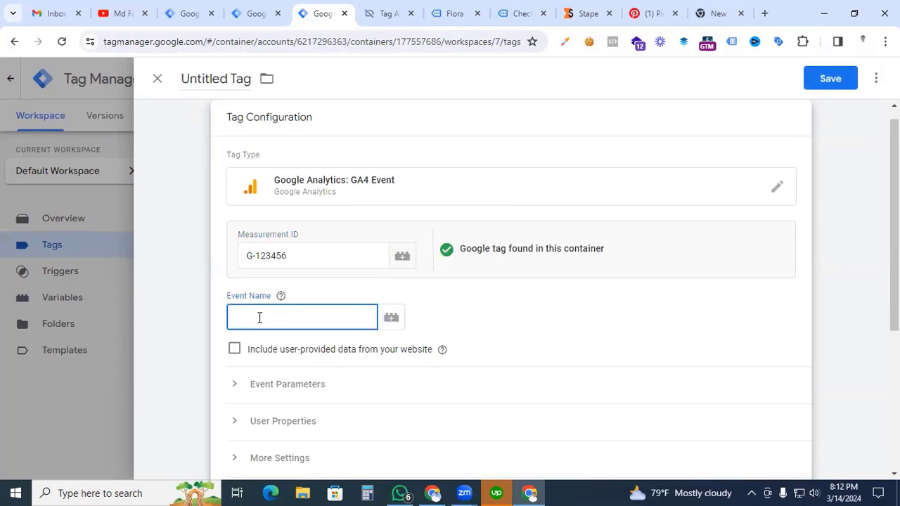
type("purchase")
Step: Add the event parameter event_name with the variable {{Event id}} as its value to the purchase tag
scroll(247, 322, "down", 1)
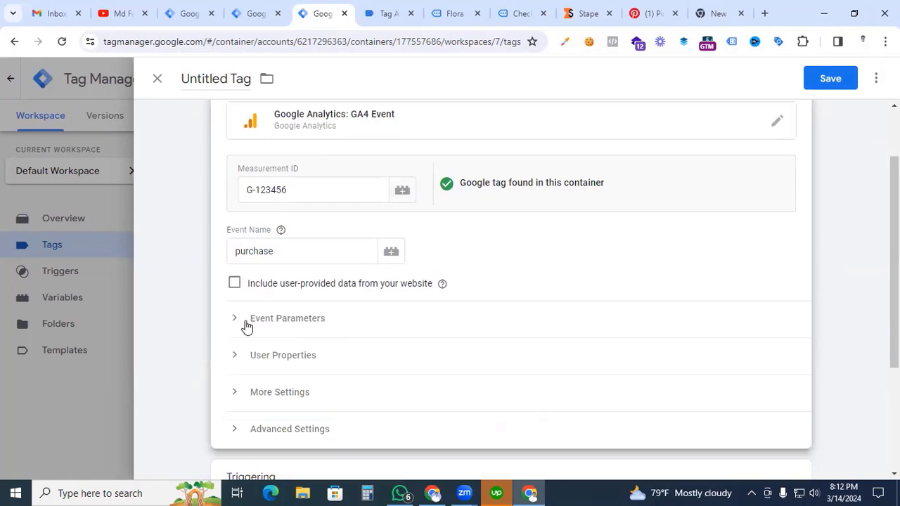
left_click(235, 322)
left_click(291, 413)
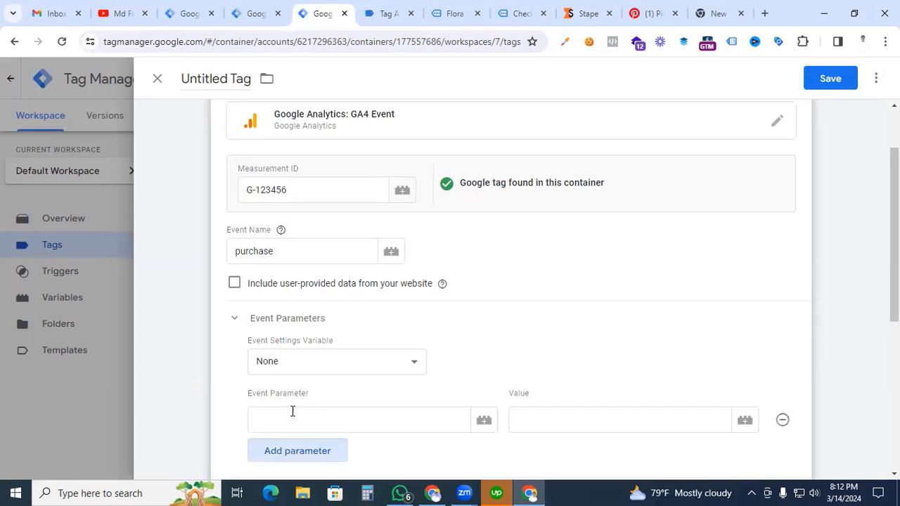
scroll(291, 400, "down", 1)
left_click(296, 354)
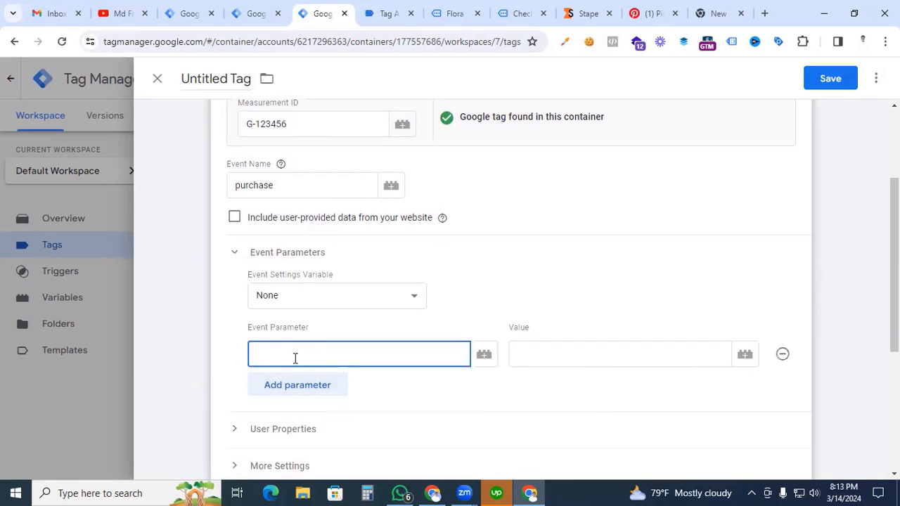
type("event_name")
key("Tab")
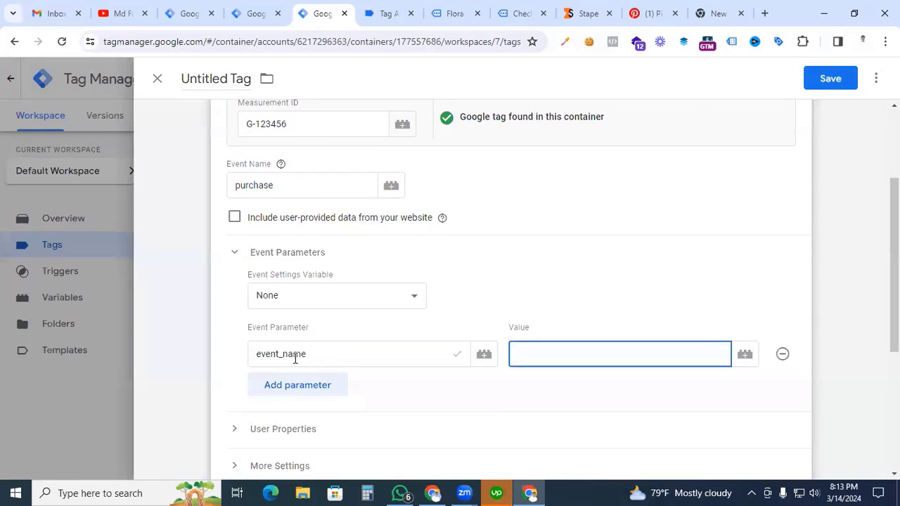
type("{{event")
left_click(540, 260)
Step: Assign the Event - Pinterest Checkout trigger to the tag and save it under the name Pinterest - SS - Purchase
scroll(506, 362, "down", 4)
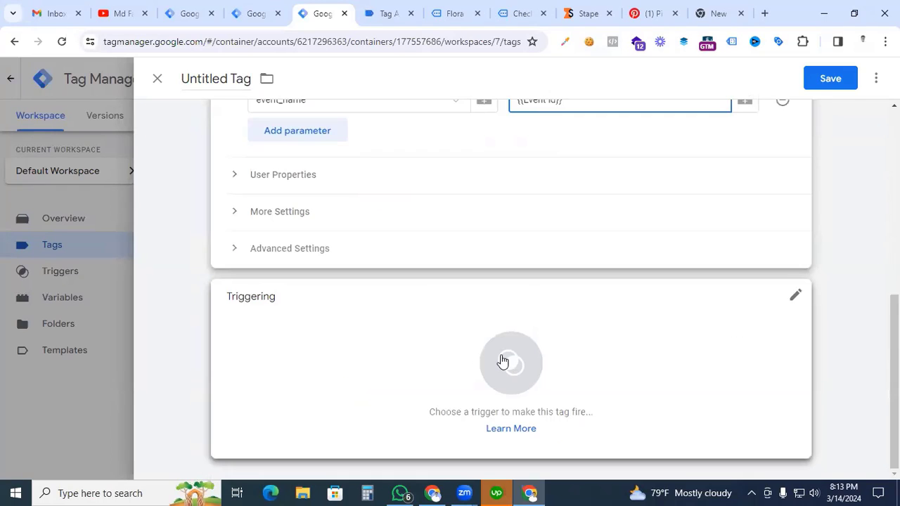
left_click(506, 362)
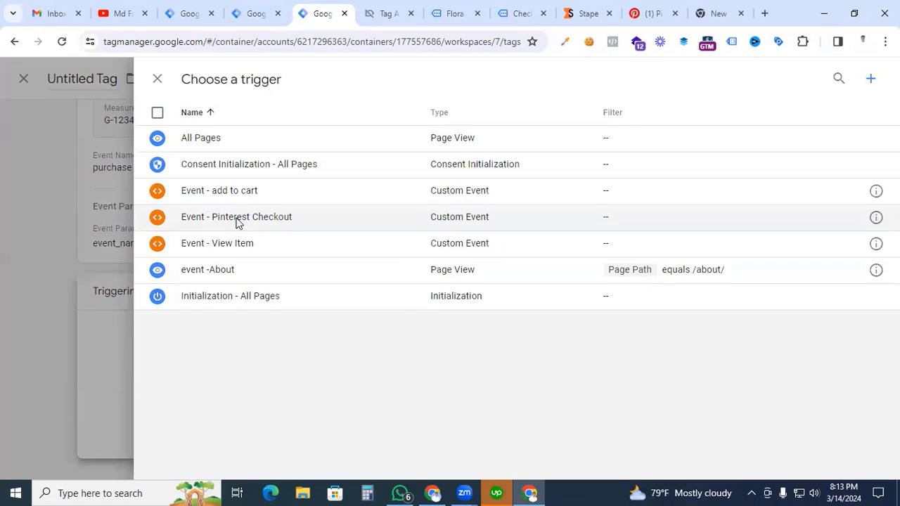
left_click(237, 222)
left_click(208, 81)
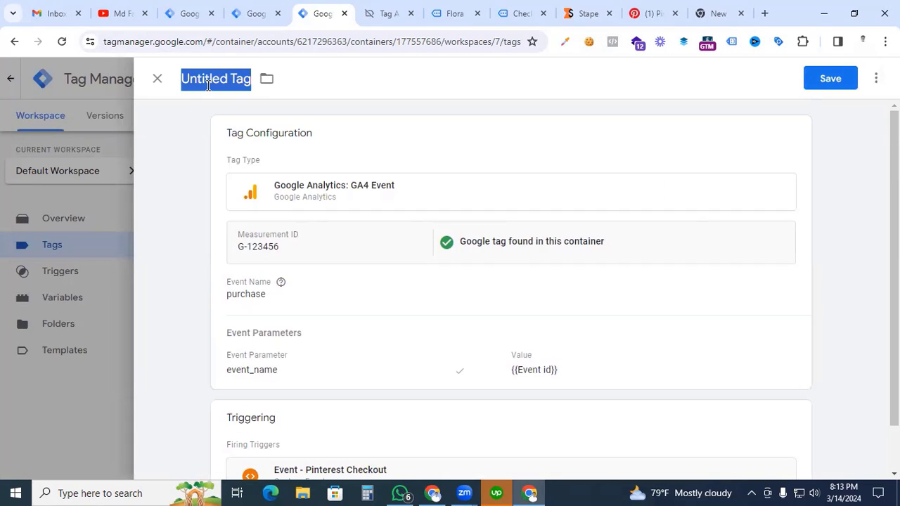
type("Pinterest - SS ")
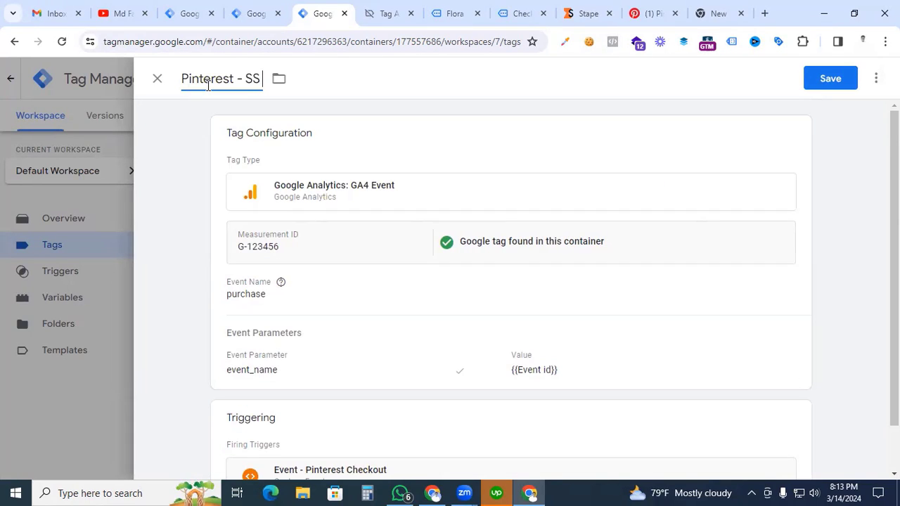
type("- Purchase")
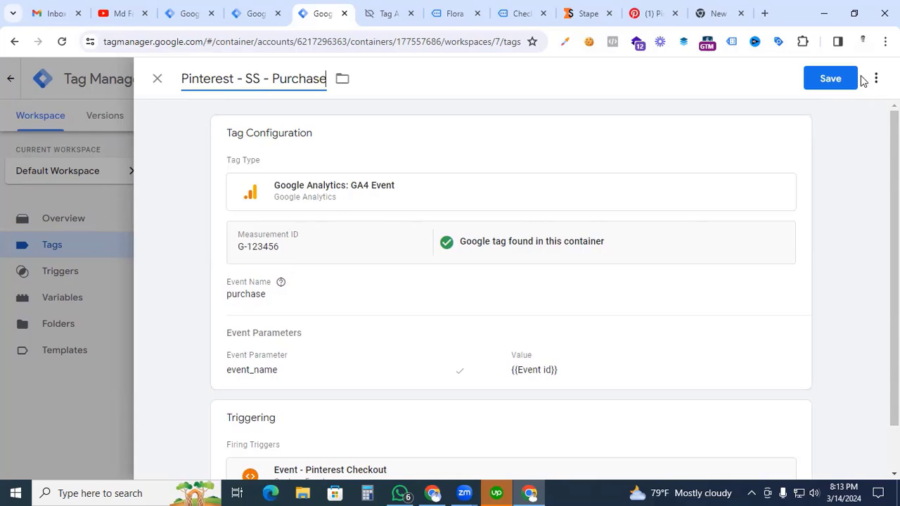
left_click(837, 82)
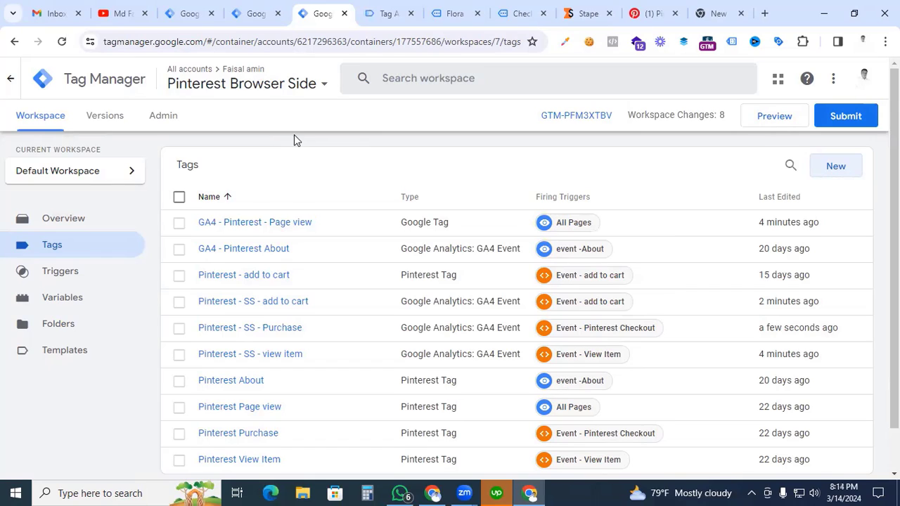
Step: In the Pinterest server side tracking container, start a new tag and add the Pinterest API for Conversions Tag template from the Community Template Gallery
left_click(262, 15)
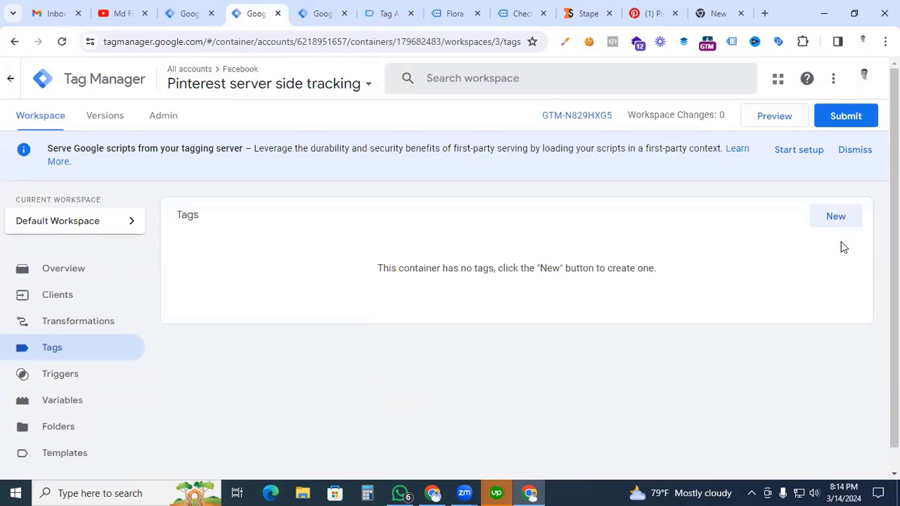
left_click(836, 218)
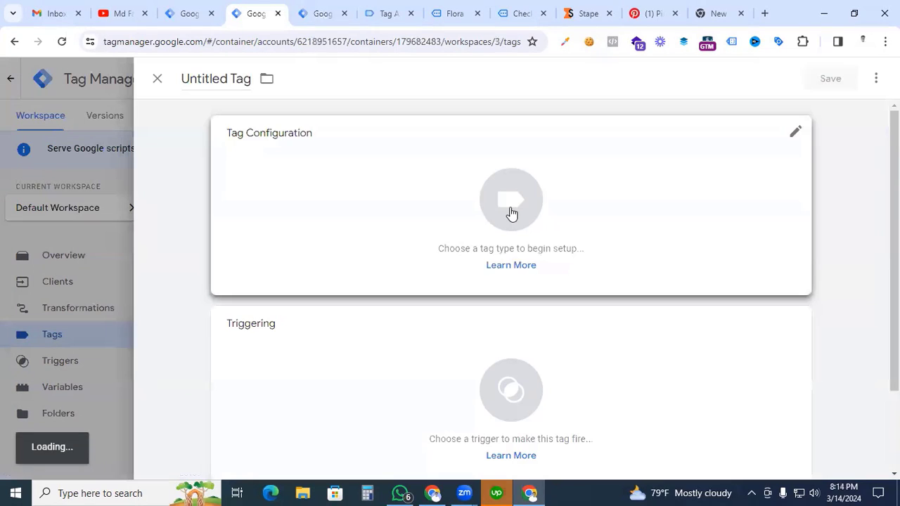
left_click(511, 214)
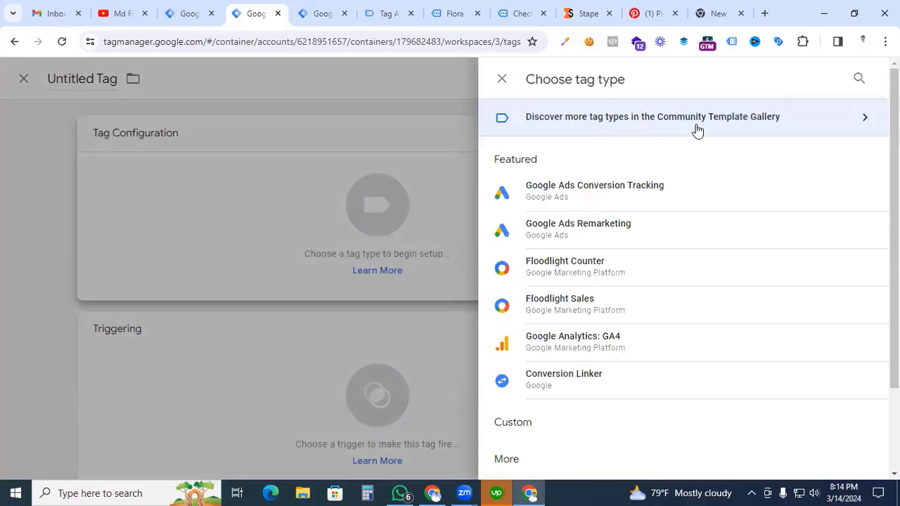
left_click(839, 126)
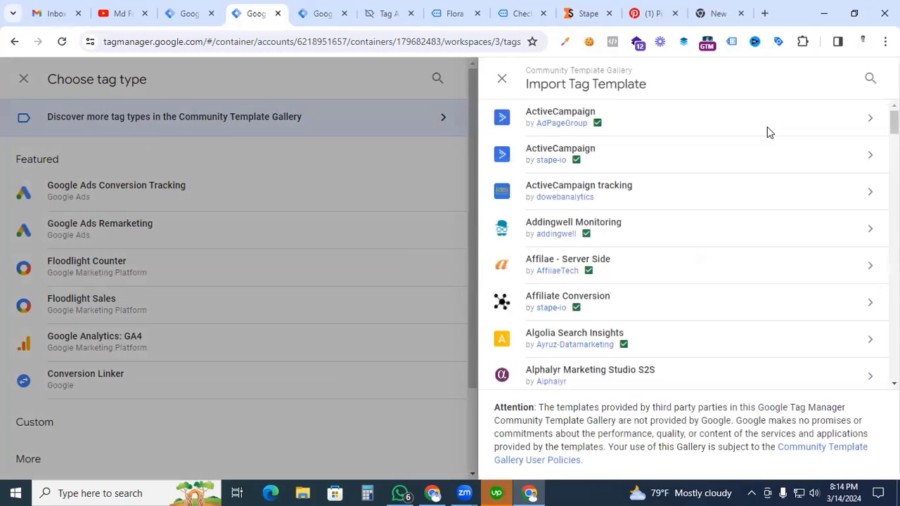
left_click(869, 80)
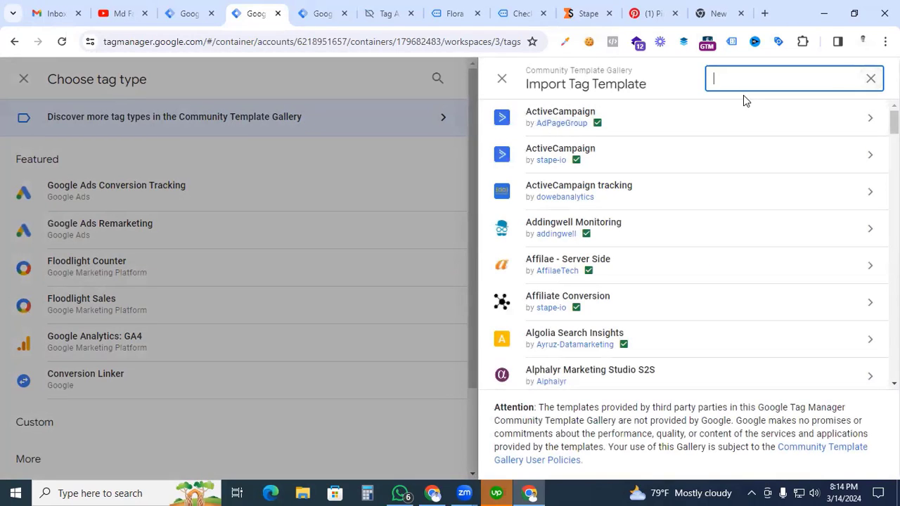
type("pin")
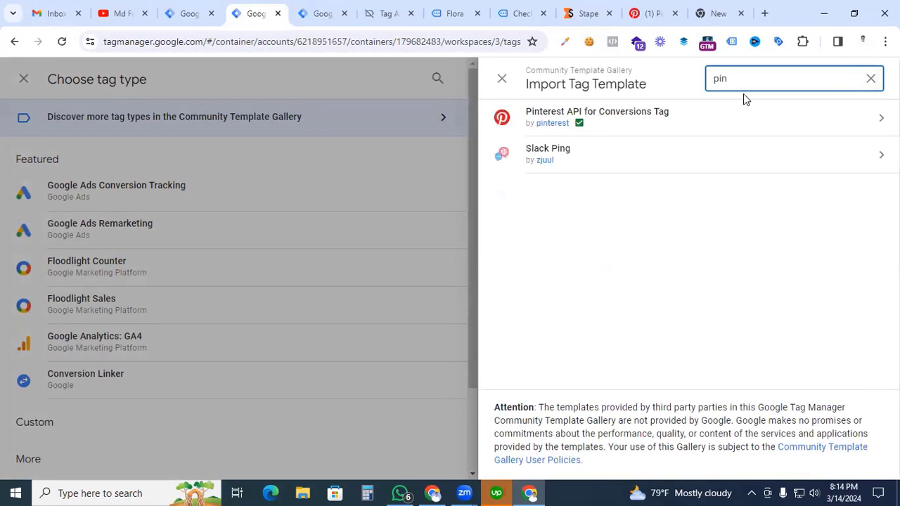
left_click(656, 128)
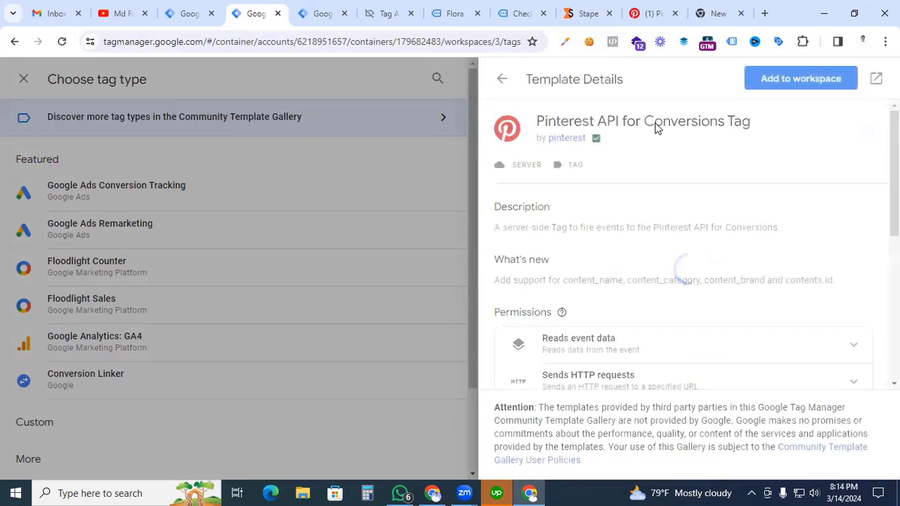
left_click(795, 87)
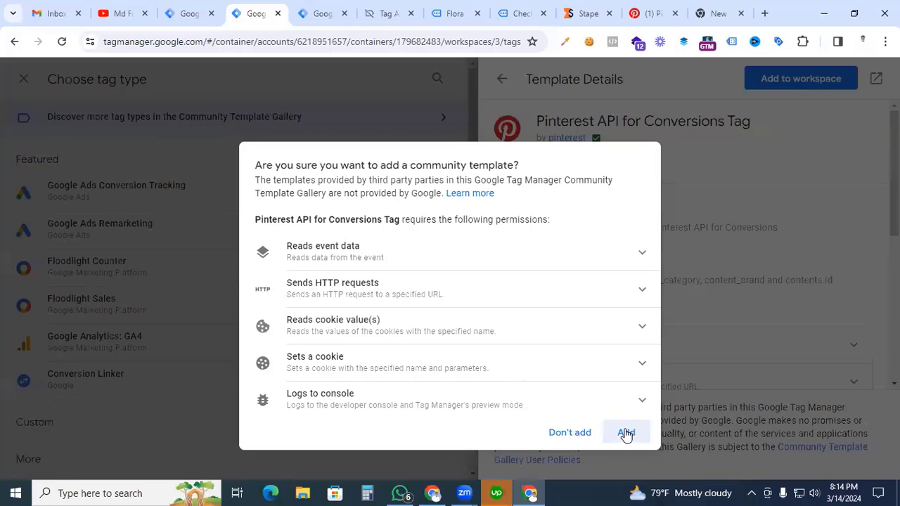
left_click(624, 431)
Step: Copy the advertiser ID from the Pinterest Conversions page address into the new tag's Advertiser ID field
left_click(257, 282)
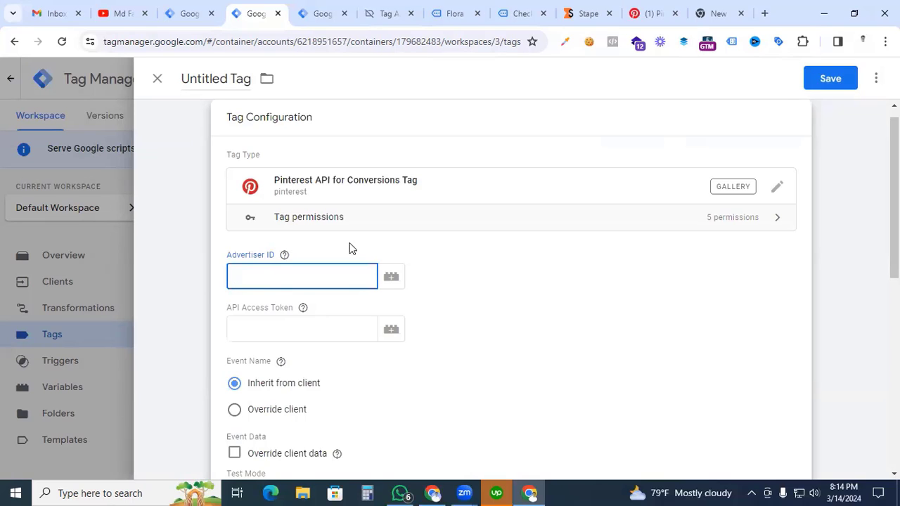
left_click(653, 13)
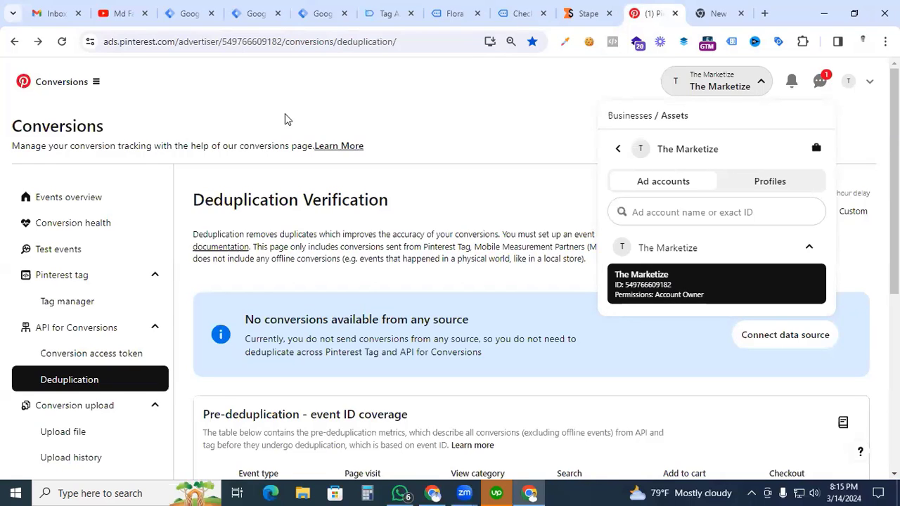
left_click_drag(282, 41, 223, 44)
key("ctrl+c")
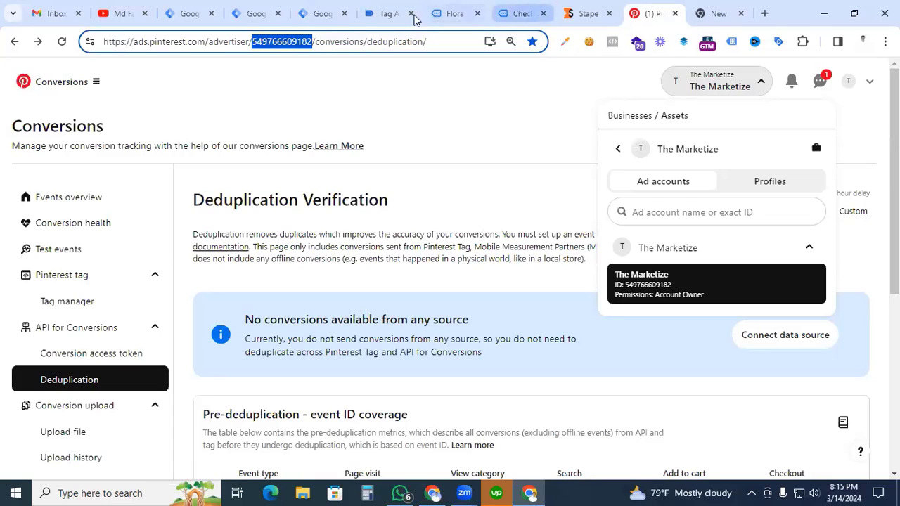
left_click(256, 14)
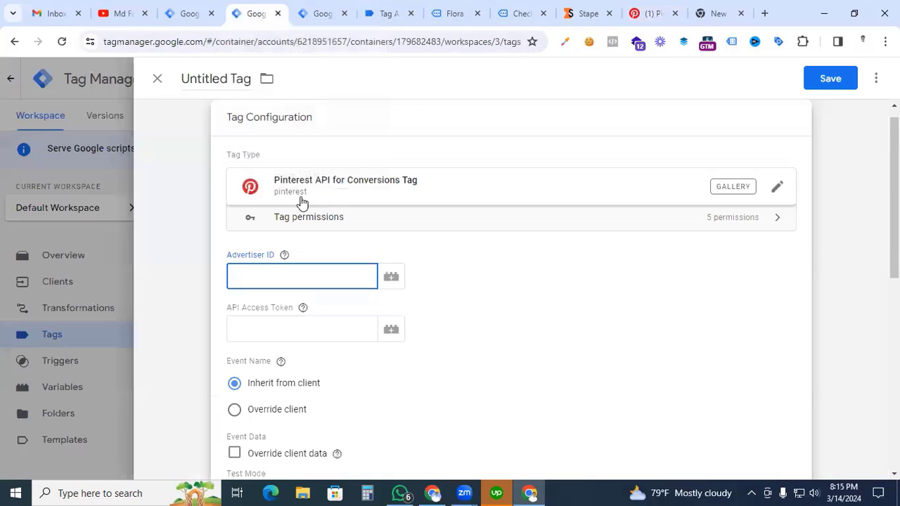
key("ctrl+v")
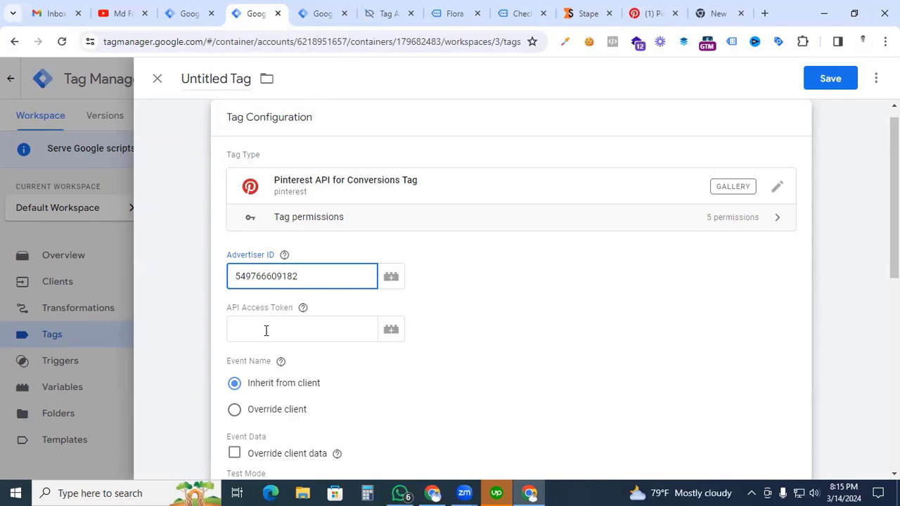
Step: Generate a new conversion access token for API for Conversions on the Pinterest Conversions page and copy it
left_click(652, 14)
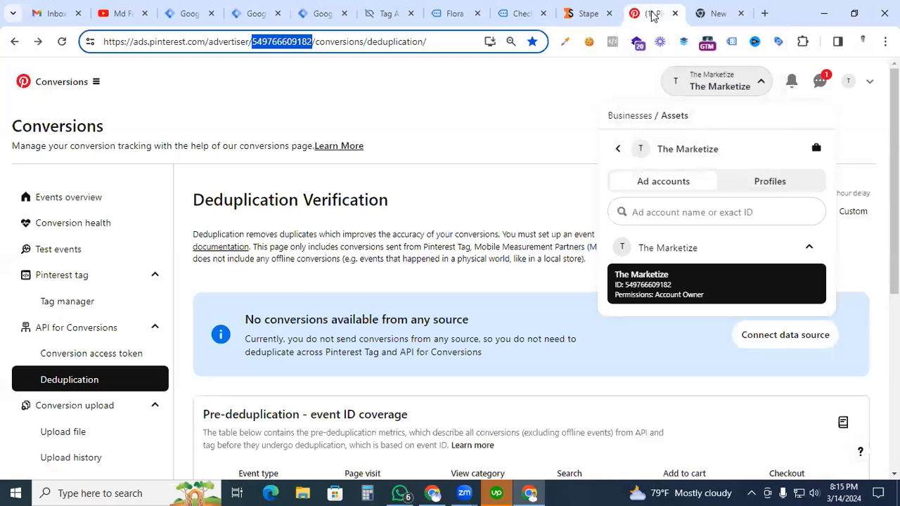
scroll(68, 298, "down", 1)
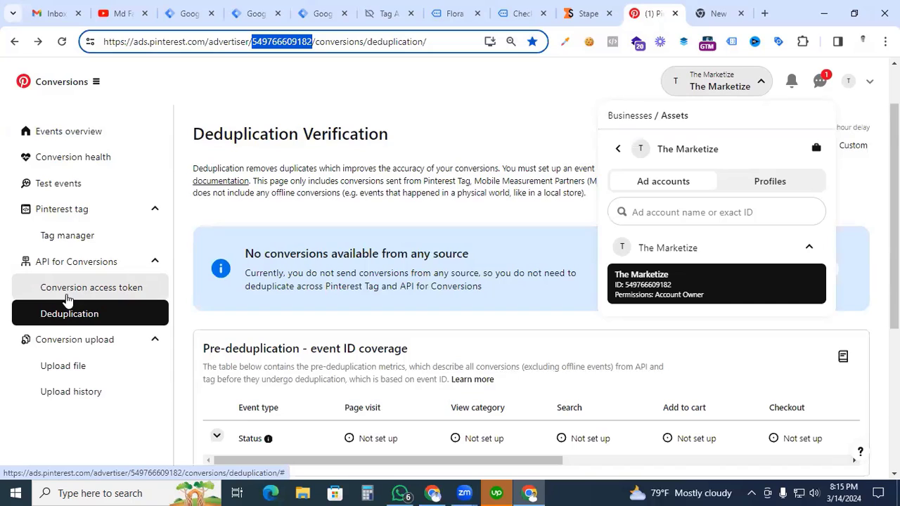
left_click(84, 288)
scroll(266, 262, "down", 4)
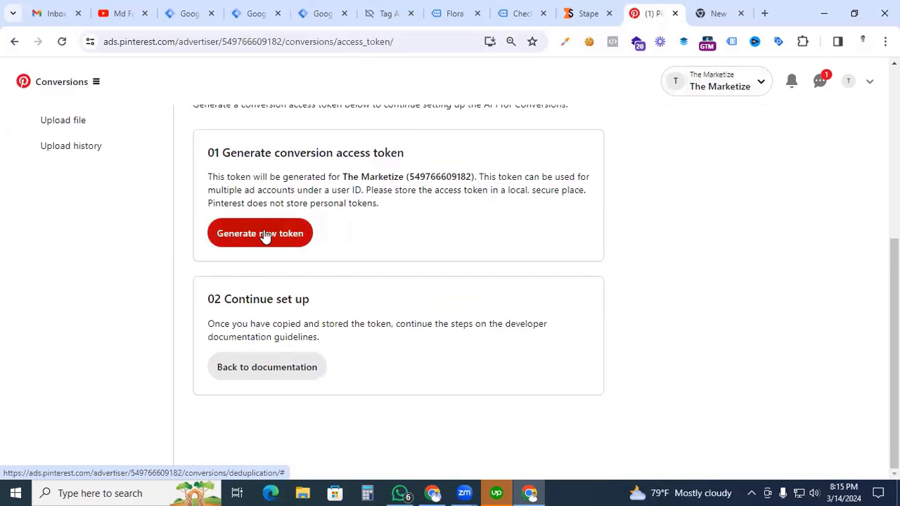
left_click(265, 234)
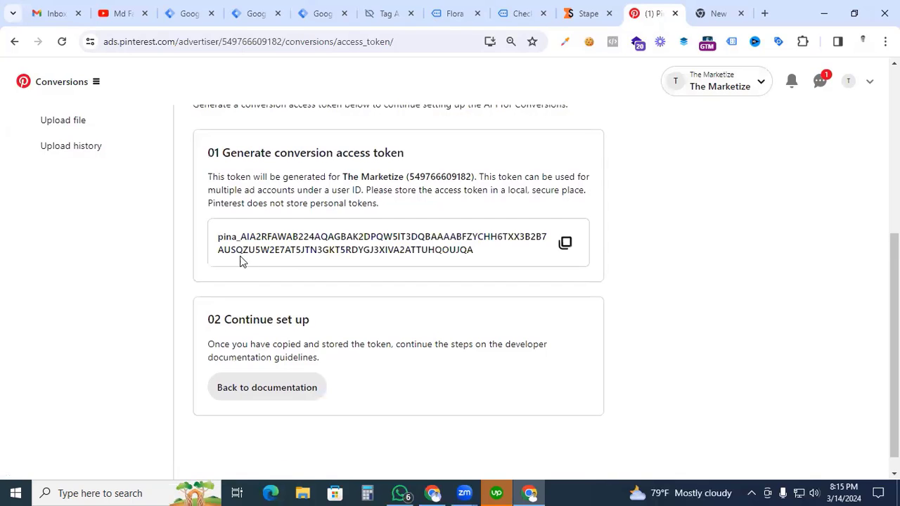
left_click(565, 243)
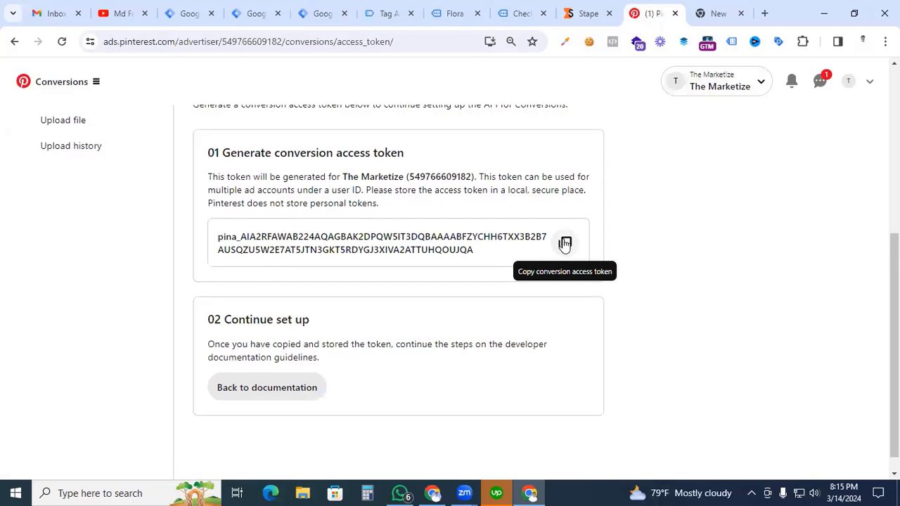
left_click(565, 243)
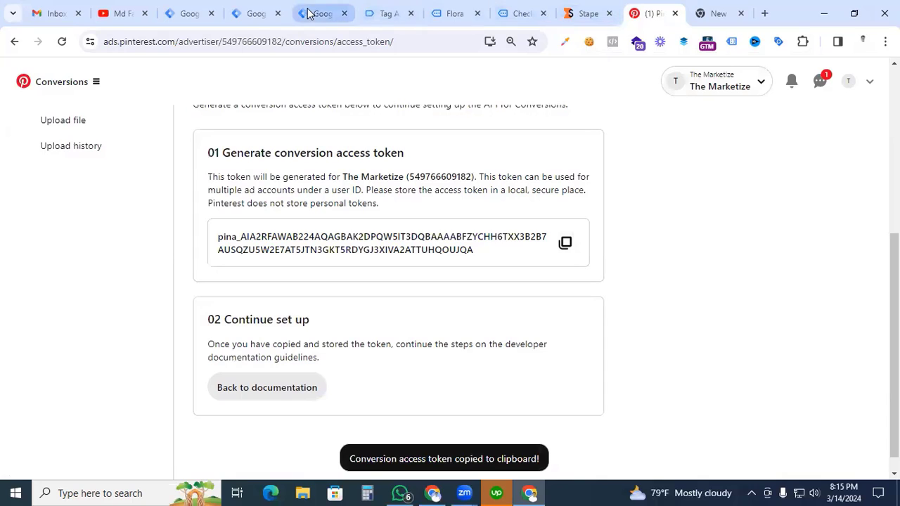
Step: Paste the copied conversion access token into the API Access Token field of the Pinterest API for Conversions tag
left_click(263, 17)
left_click(283, 332)
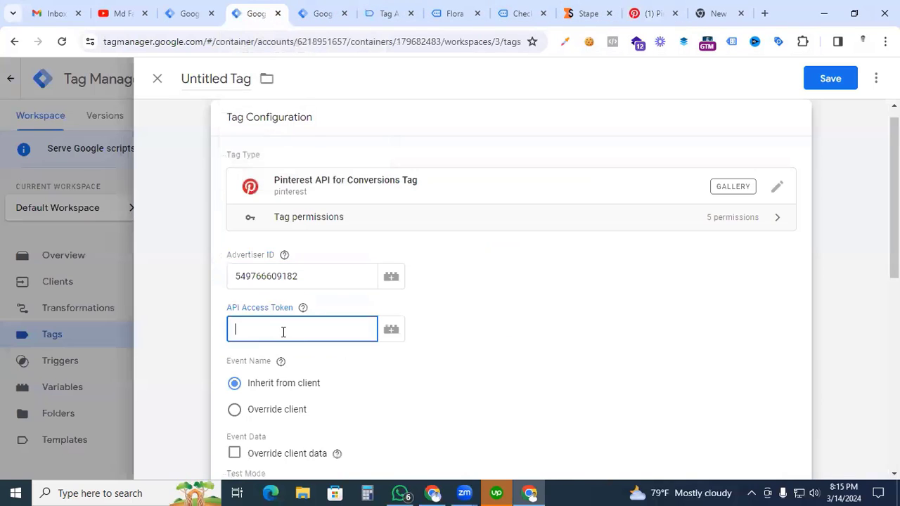
key("ctrl+v")
scroll(436, 317, "down", 2)
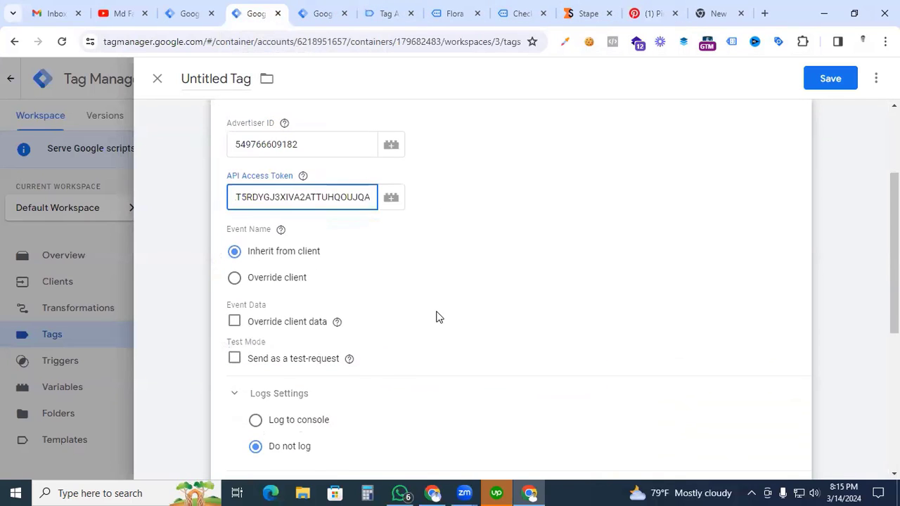
left_click(288, 267)
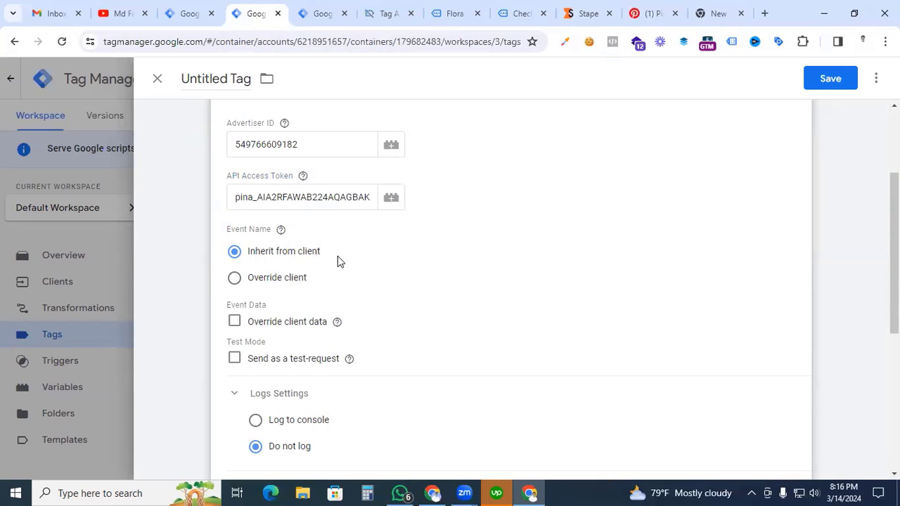
Step: Create a new firing trigger for the tag, with type Custom and set to fire on Some Events
scroll(337, 256, "down", 4)
left_click(522, 350)
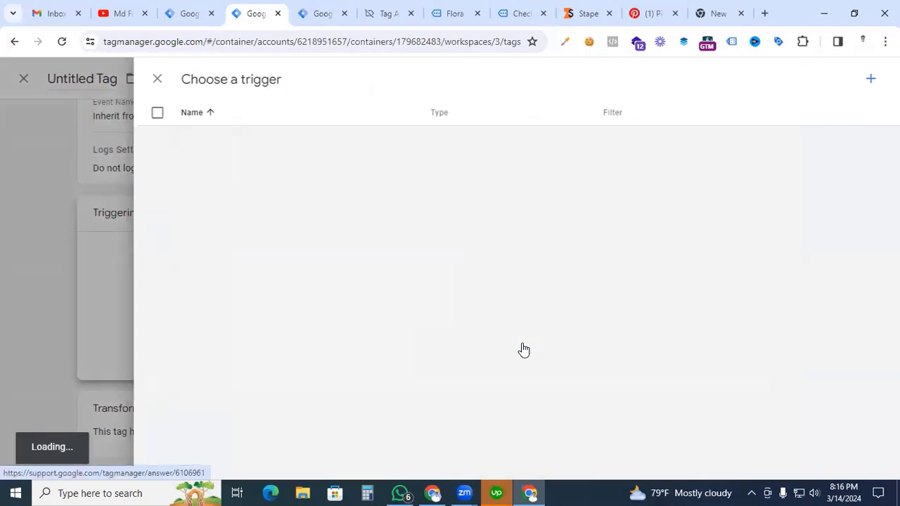
left_click(868, 79)
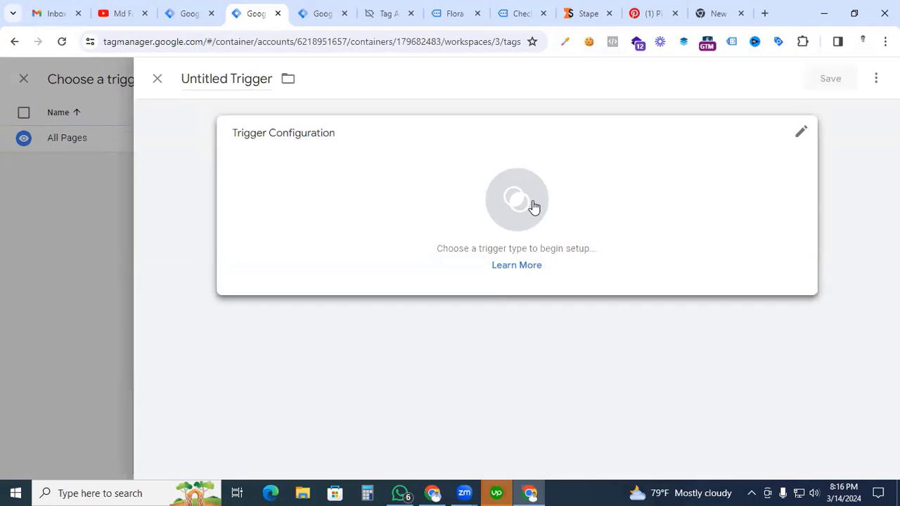
left_click(532, 207)
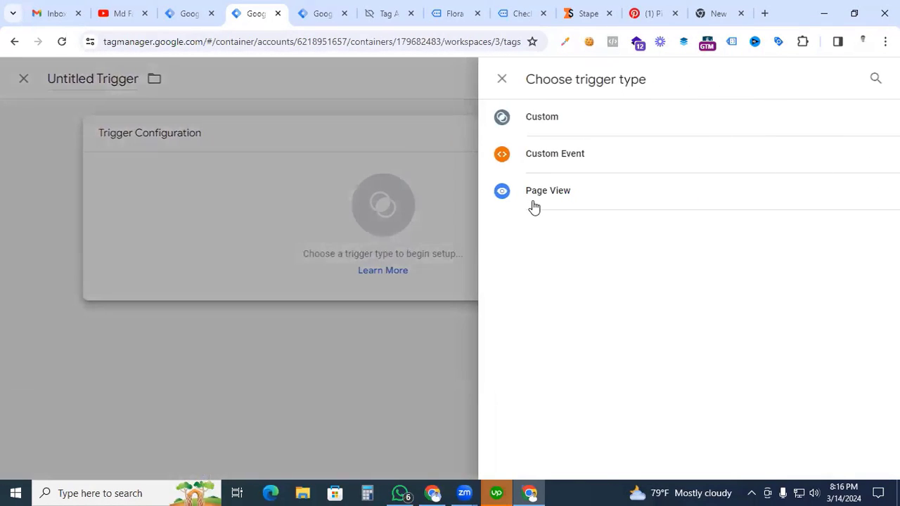
left_click(544, 119)
left_click(318, 265)
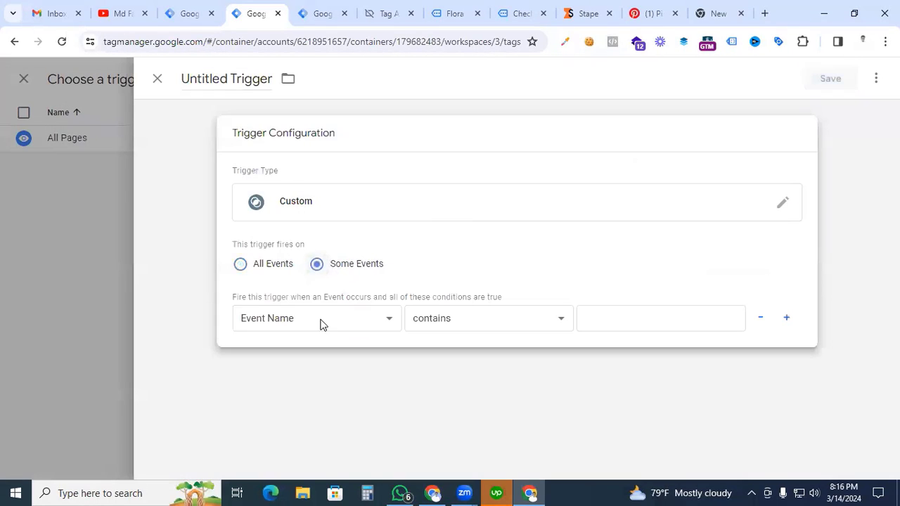
Step: Enable the built-in Client Name variable and set the trigger condition to Client Name equals GA4
left_click(321, 321)
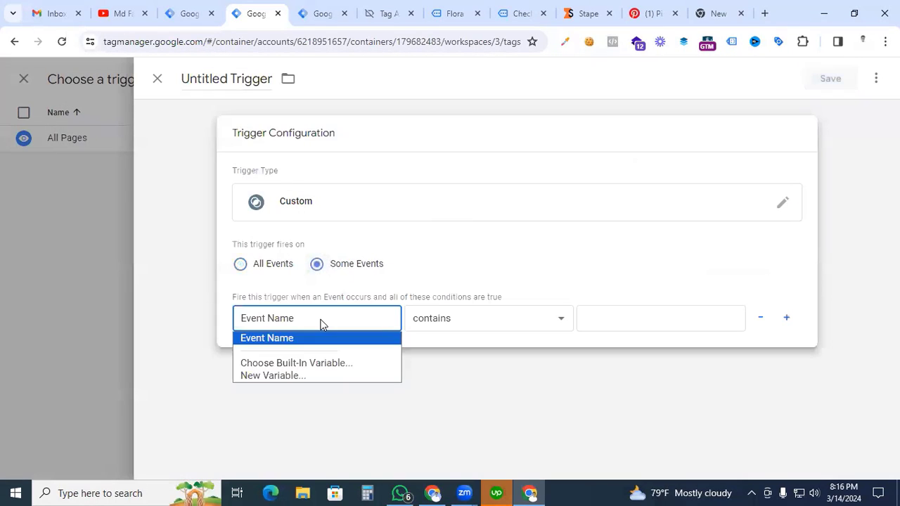
left_click(280, 363)
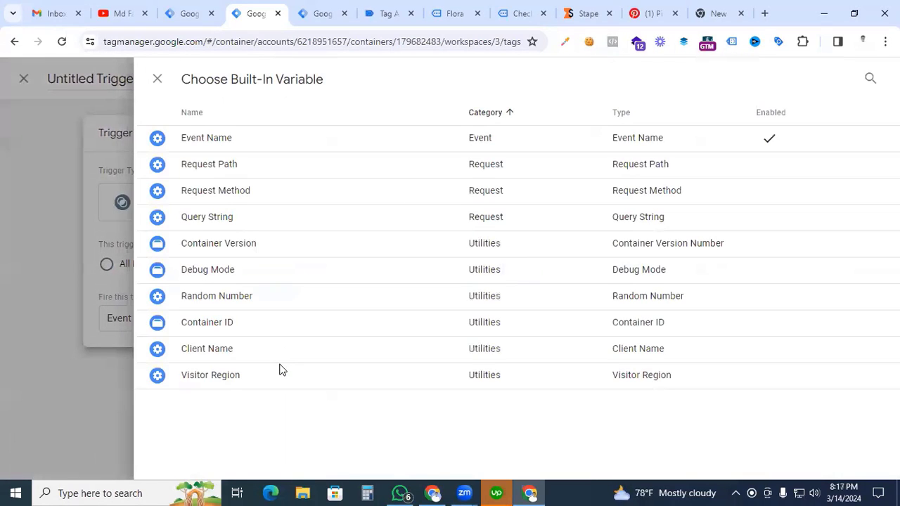
left_click(209, 359)
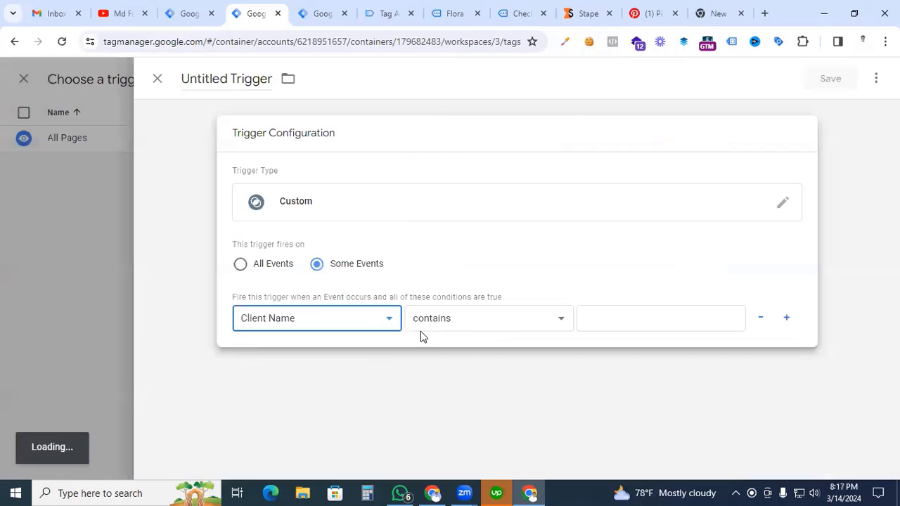
left_click(485, 324)
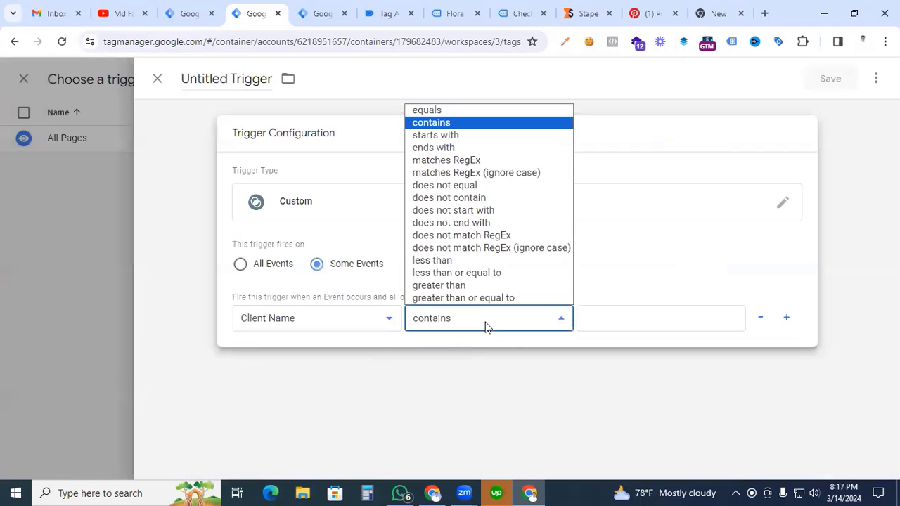
left_click(464, 113)
left_click(590, 313)
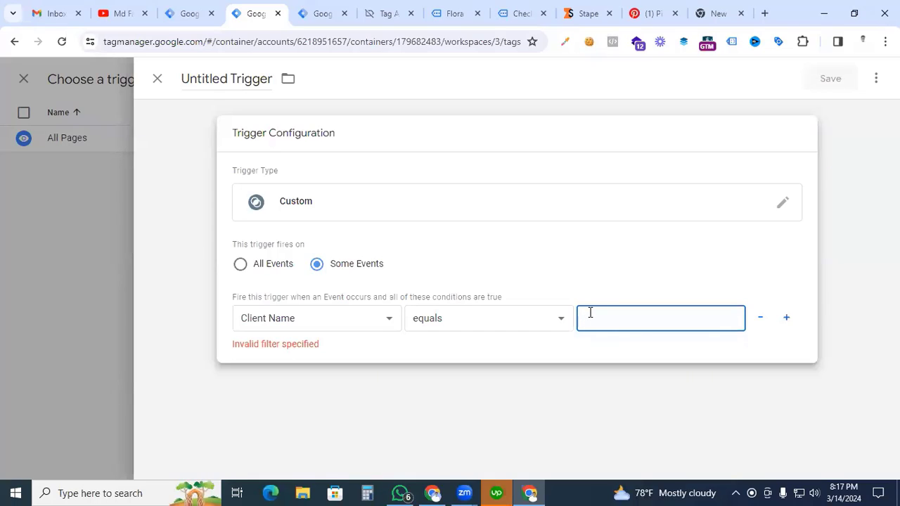
type("GA")
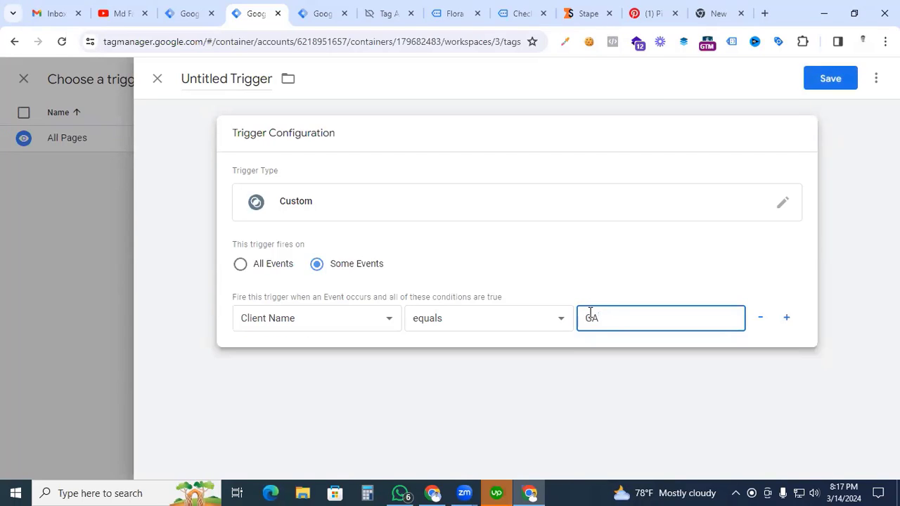
type("4")
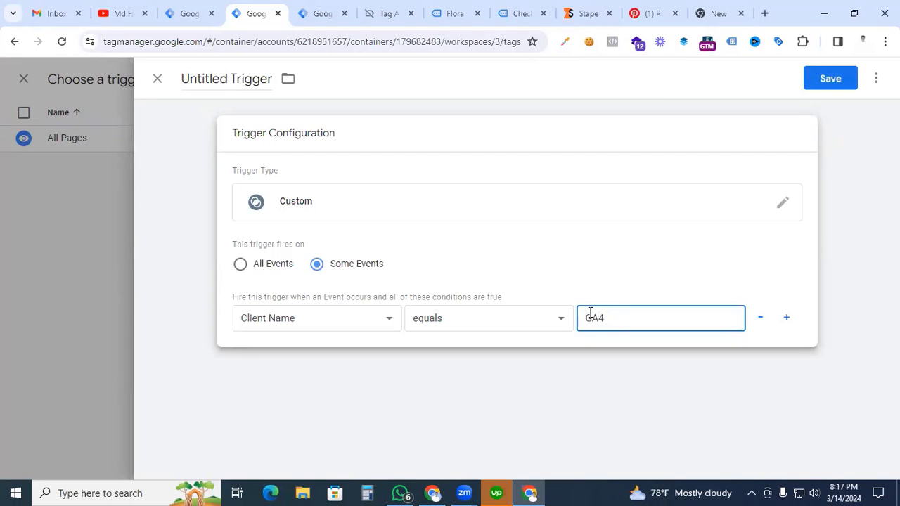
Step: Name the trigger GA4 Client and save it
left_click(224, 78)
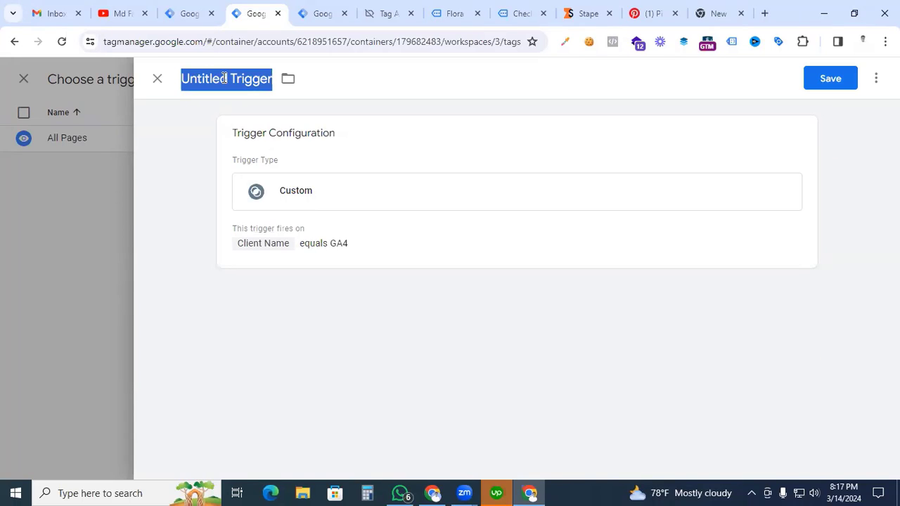
type("GA4")
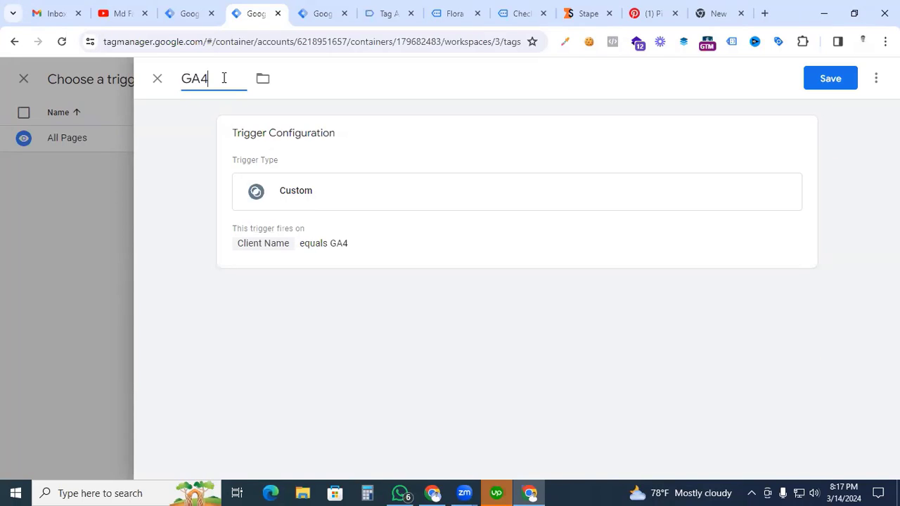
type(" Client")
left_click(814, 85)
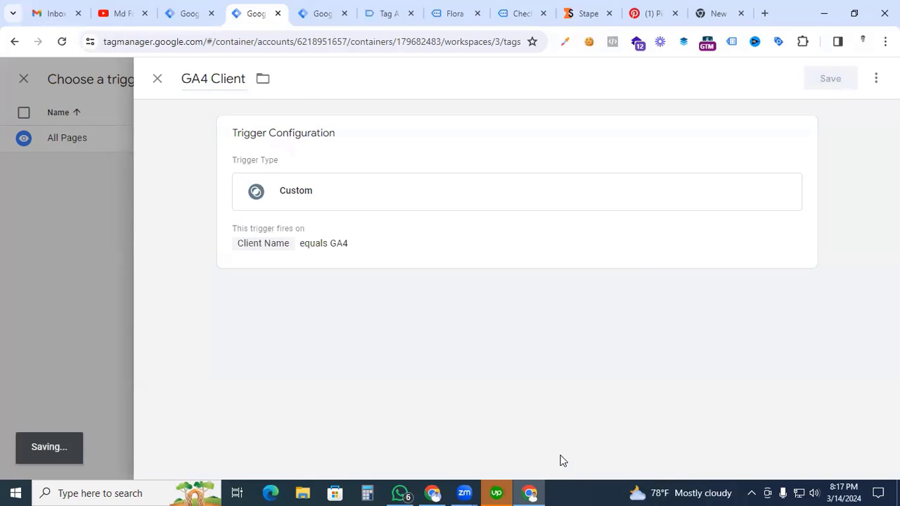
Step: Name the server tag Pinterest Api for convertion and save it
scroll(357, 358, "up", 3)
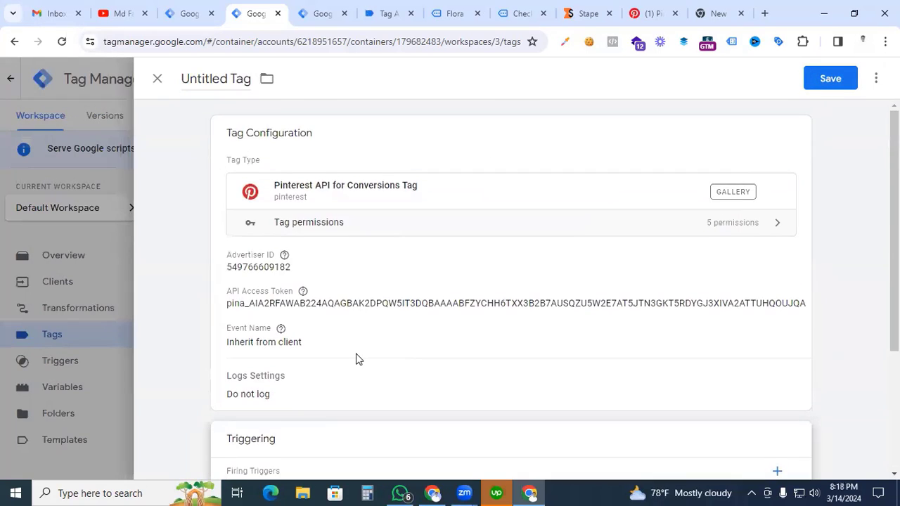
left_click(209, 77)
type("Pi")
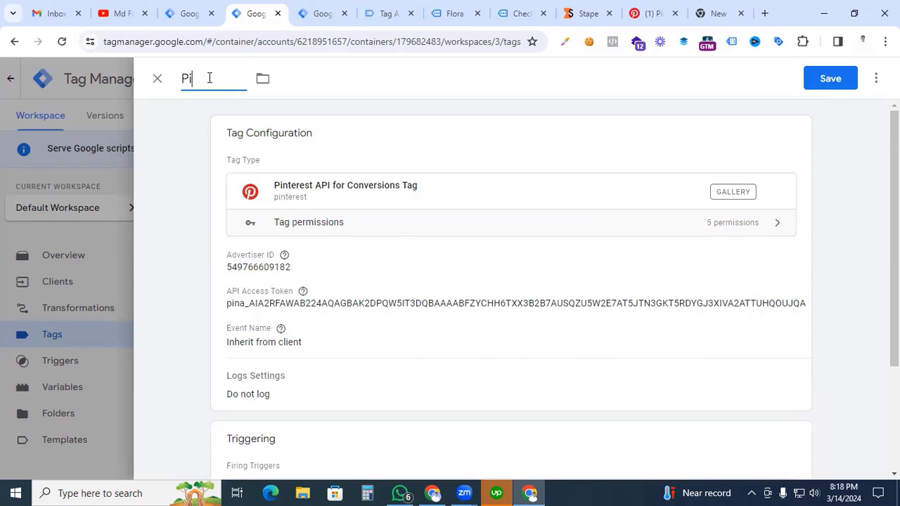
type("nterest Api for")
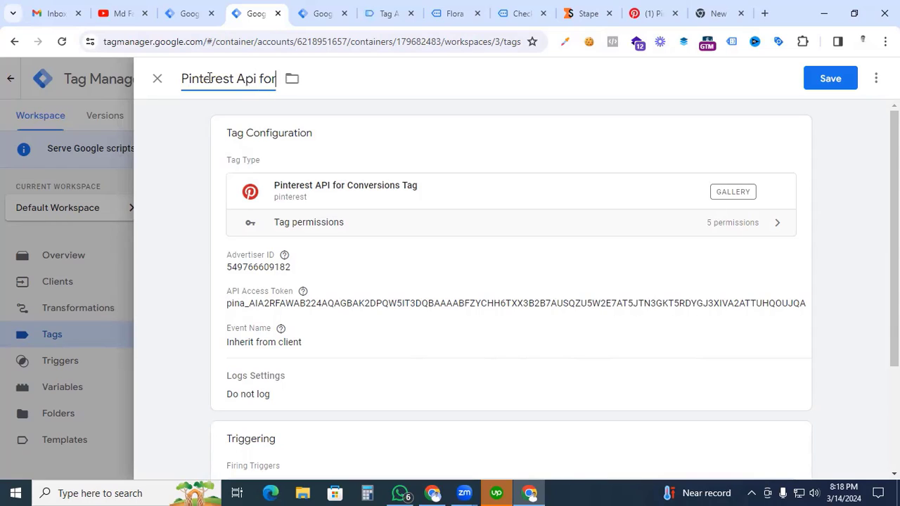
type(" convertion")
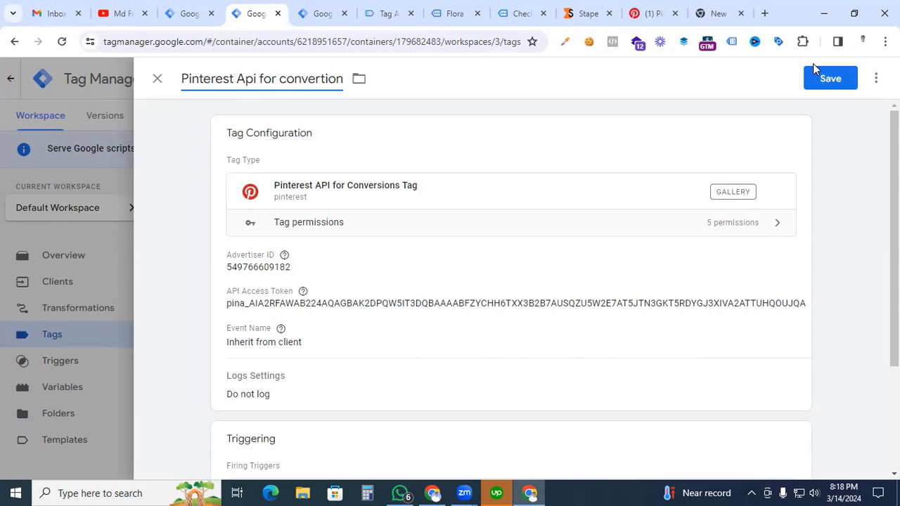
left_click(832, 79)
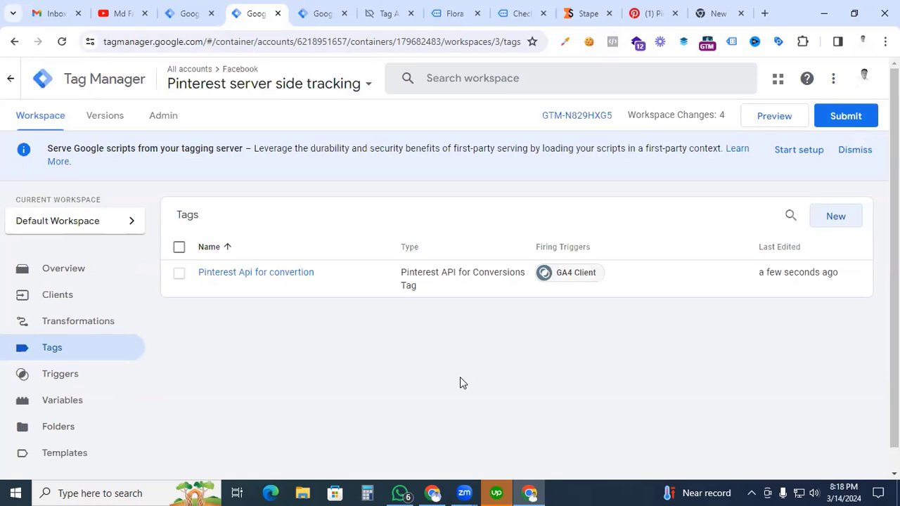
Step: Start preview mode for the Pinterest Browser Side container and for the Pinterest server side tracking container
left_click(316, 16)
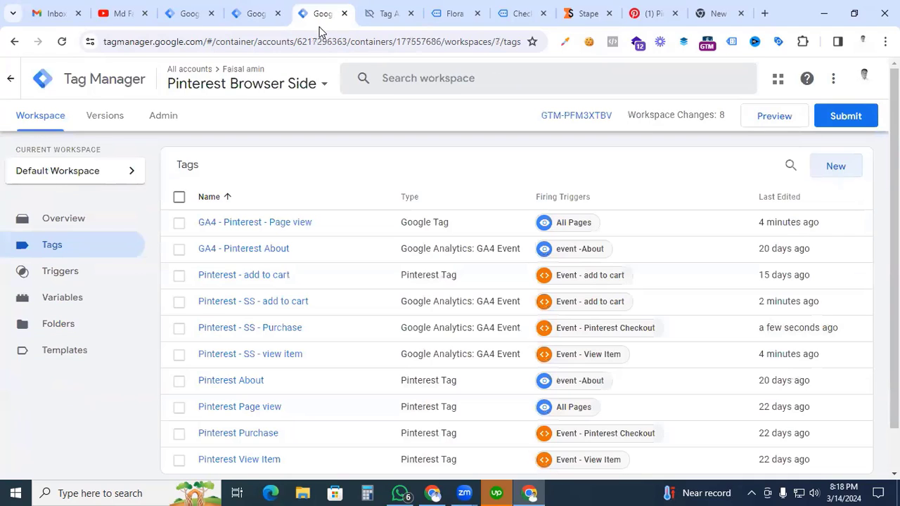
left_click(776, 120)
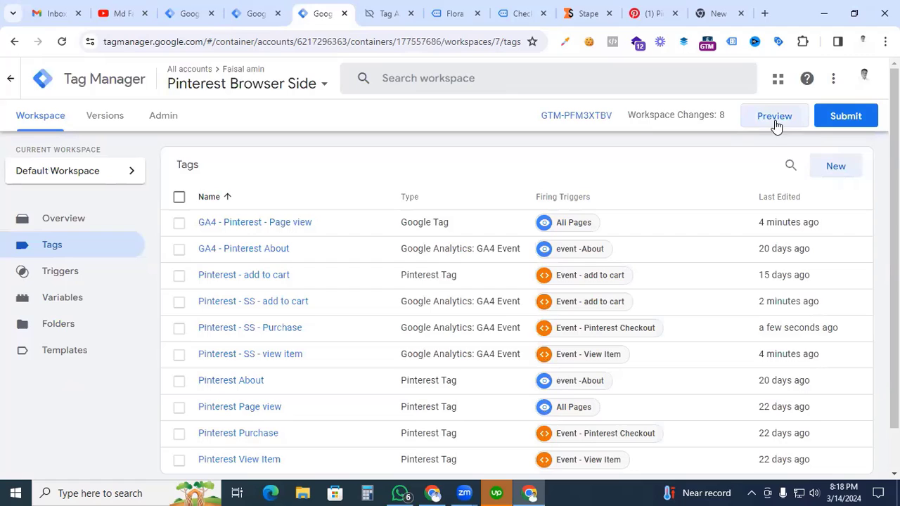
left_click(257, 13)
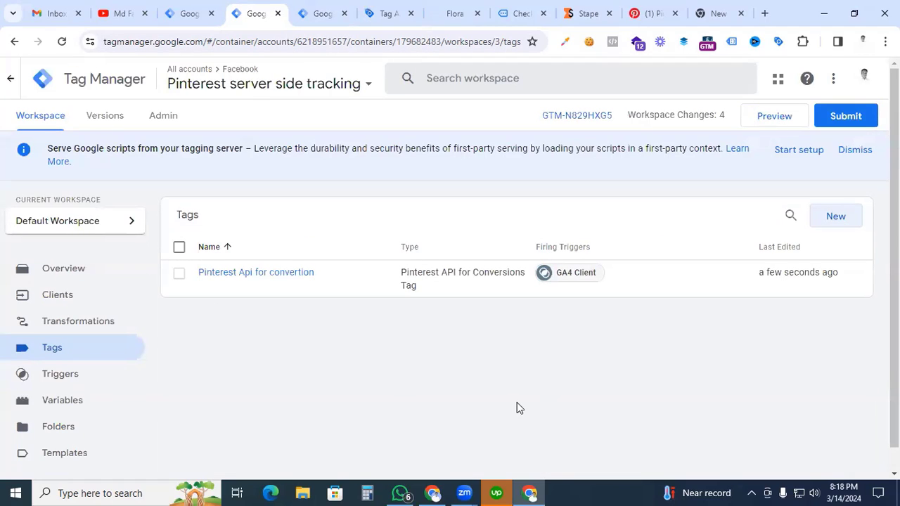
left_click(770, 120)
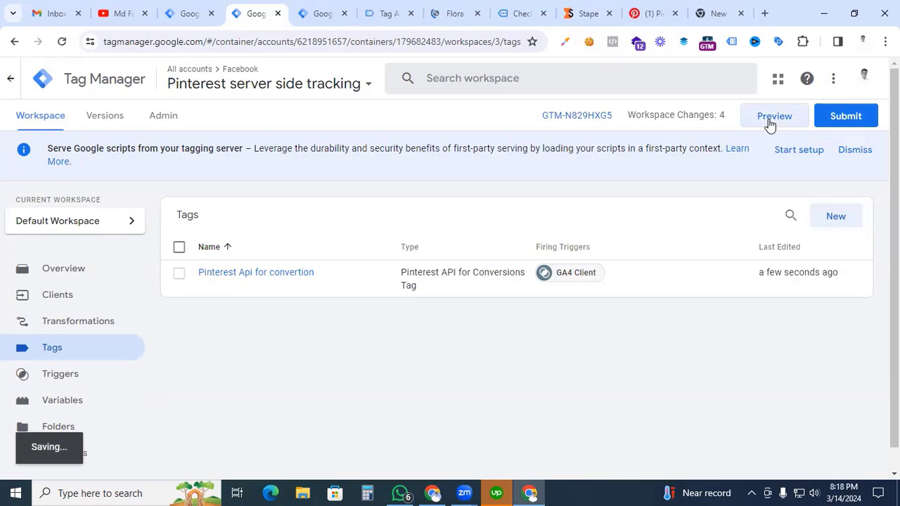
Step: On the connected Flora & Fauna store page, open the Bird of Paradise product from the New Plants section
scroll(346, 219, "down", 5)
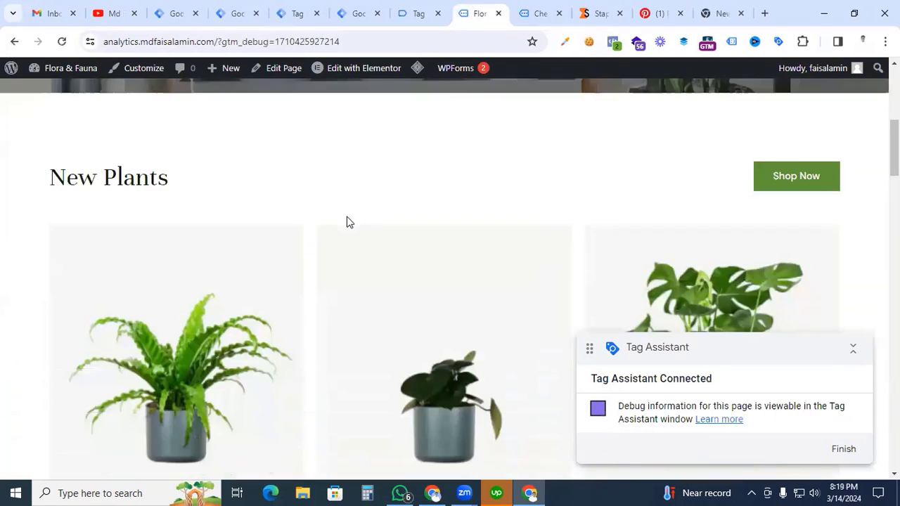
scroll(347, 221, "down", 4)
scroll(238, 274, "down", 2)
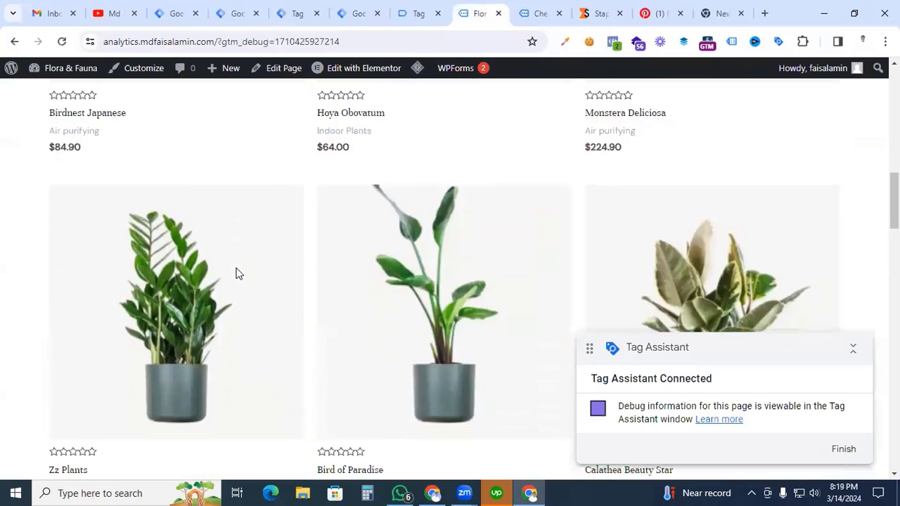
scroll(237, 273, "down", 1)
left_click(342, 408, "ctrl")
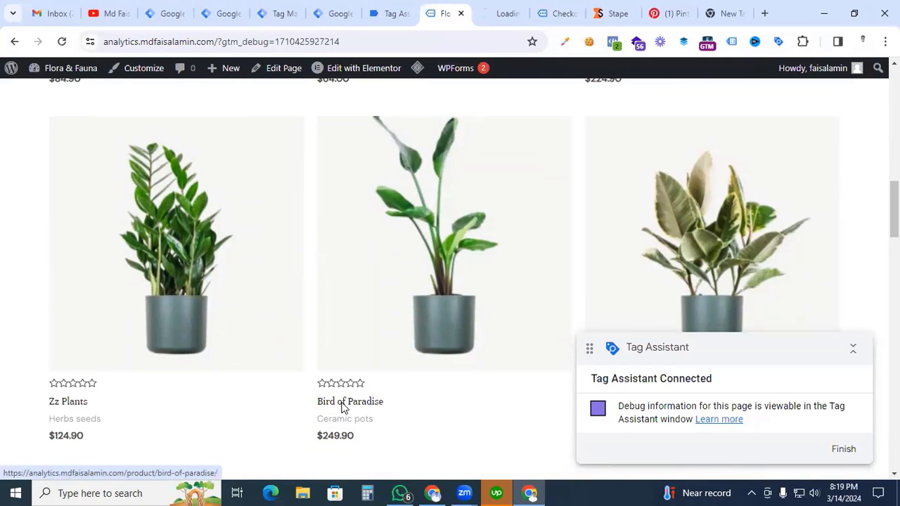
Step: Go to the newly opened Bird of Paradise product page and add one plant to the cart
left_click(488, 14)
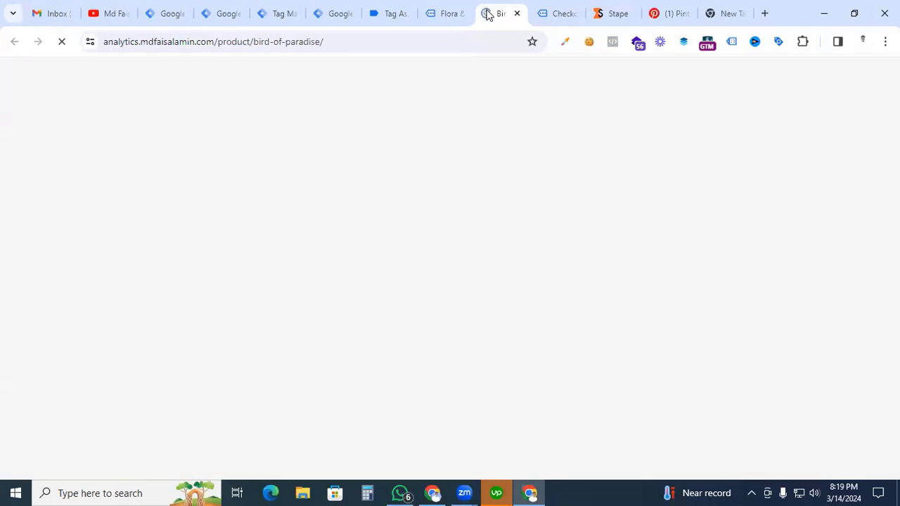
scroll(542, 402, "down", 2)
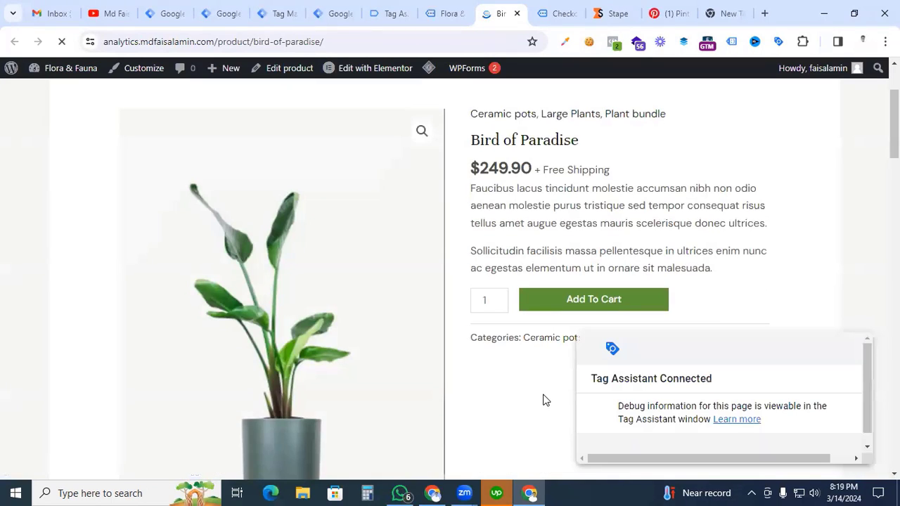
left_click(608, 302)
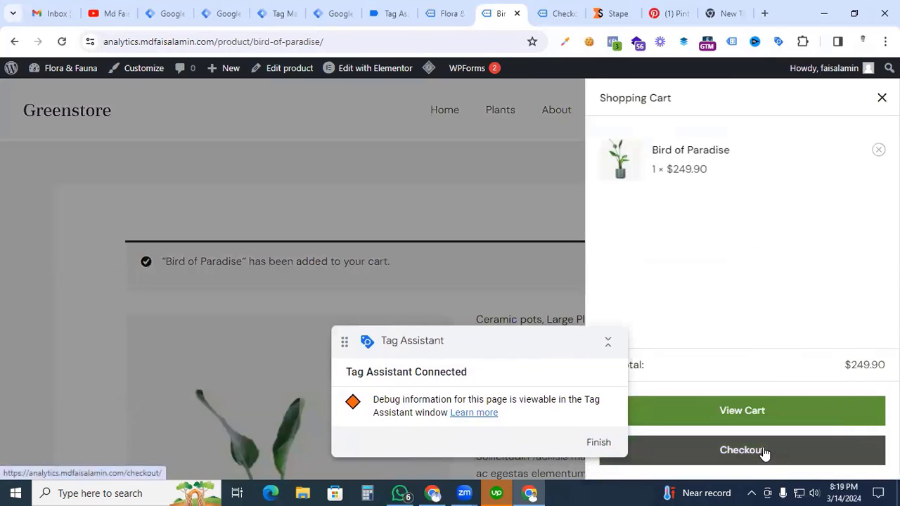
Step: Proceed to checkout with the Bird of Paradise and place the cash on delivery order using the prefilled billing details
left_click(765, 452)
scroll(313, 227, "down", 3)
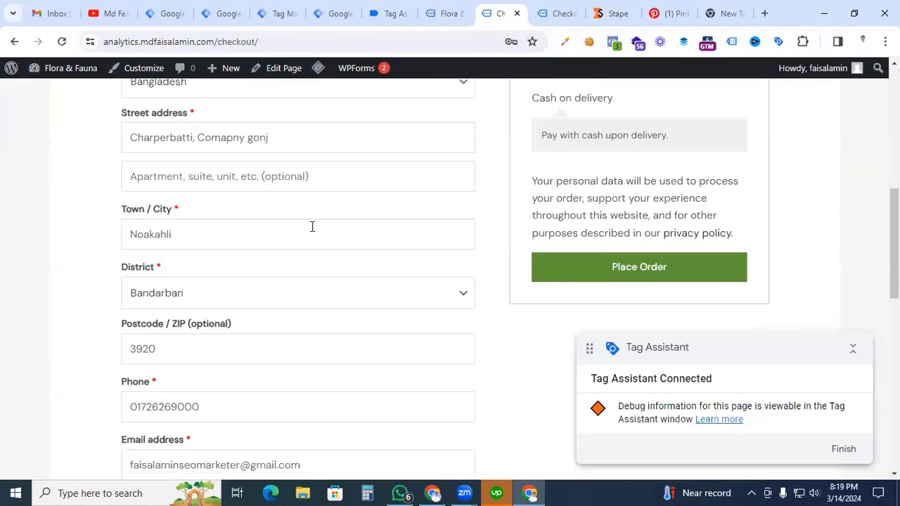
left_click(602, 271)
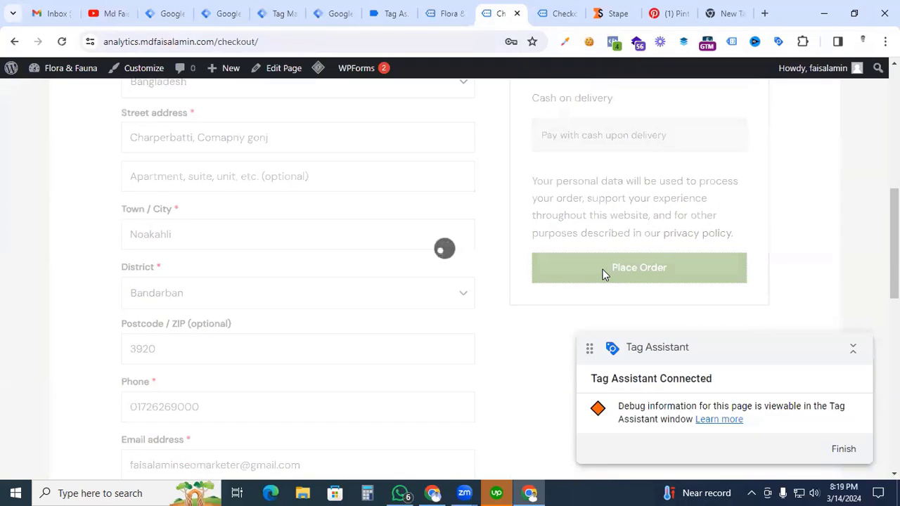
Step: Switch to Tag Assistant and continue past the connection notice to view the debug events for mdfaisalamin.com
left_click(388, 13)
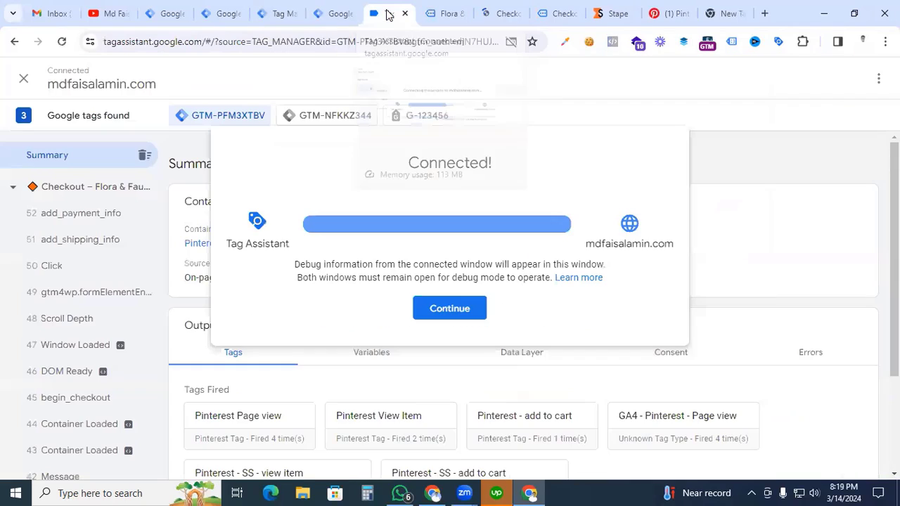
left_click(458, 317)
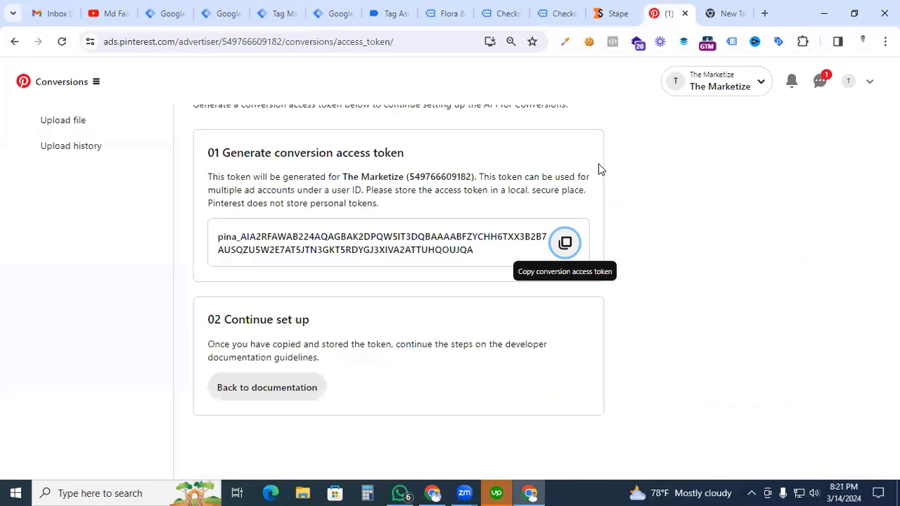
Step: In Pinterest's Conversions section, open the Events overview and examine the API for Conversions event activity over the last 30 days
scroll(598, 169, "up", 1)
left_click(586, 250)
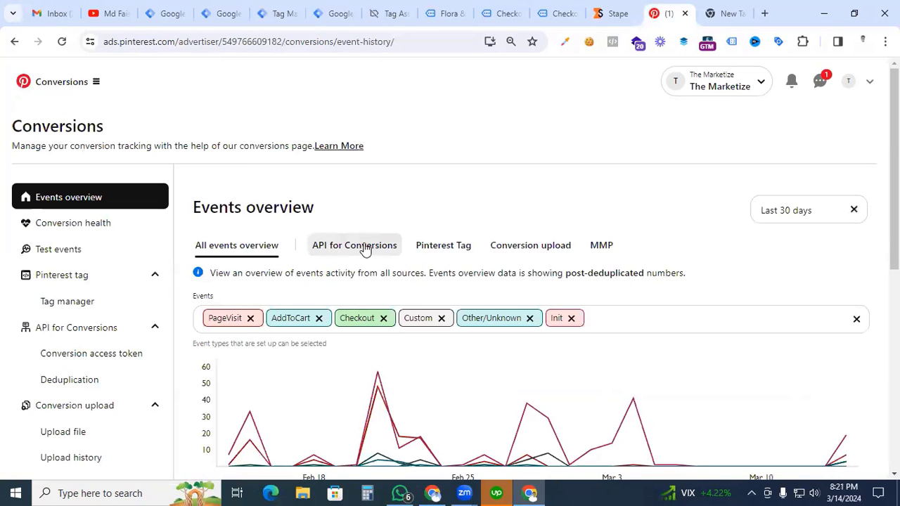
left_click(353, 246)
scroll(354, 249, "down", 1)
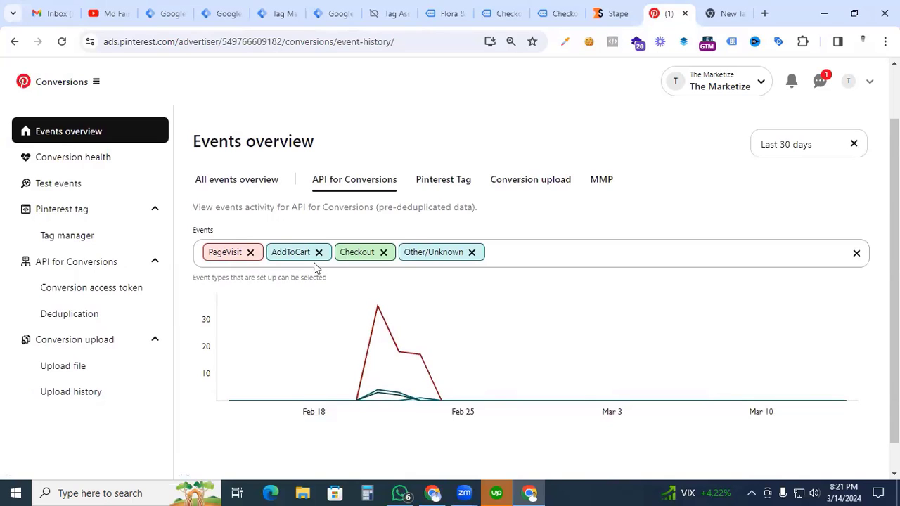
scroll(364, 262, "down", 1)
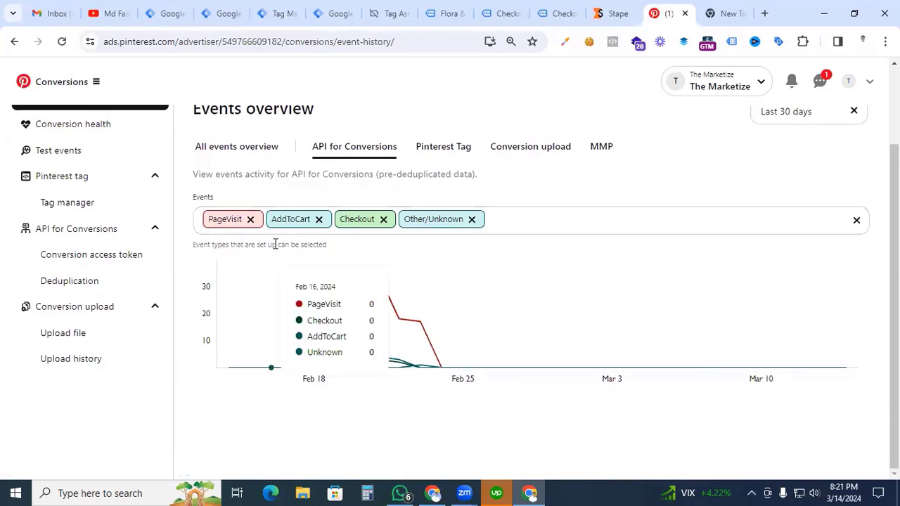